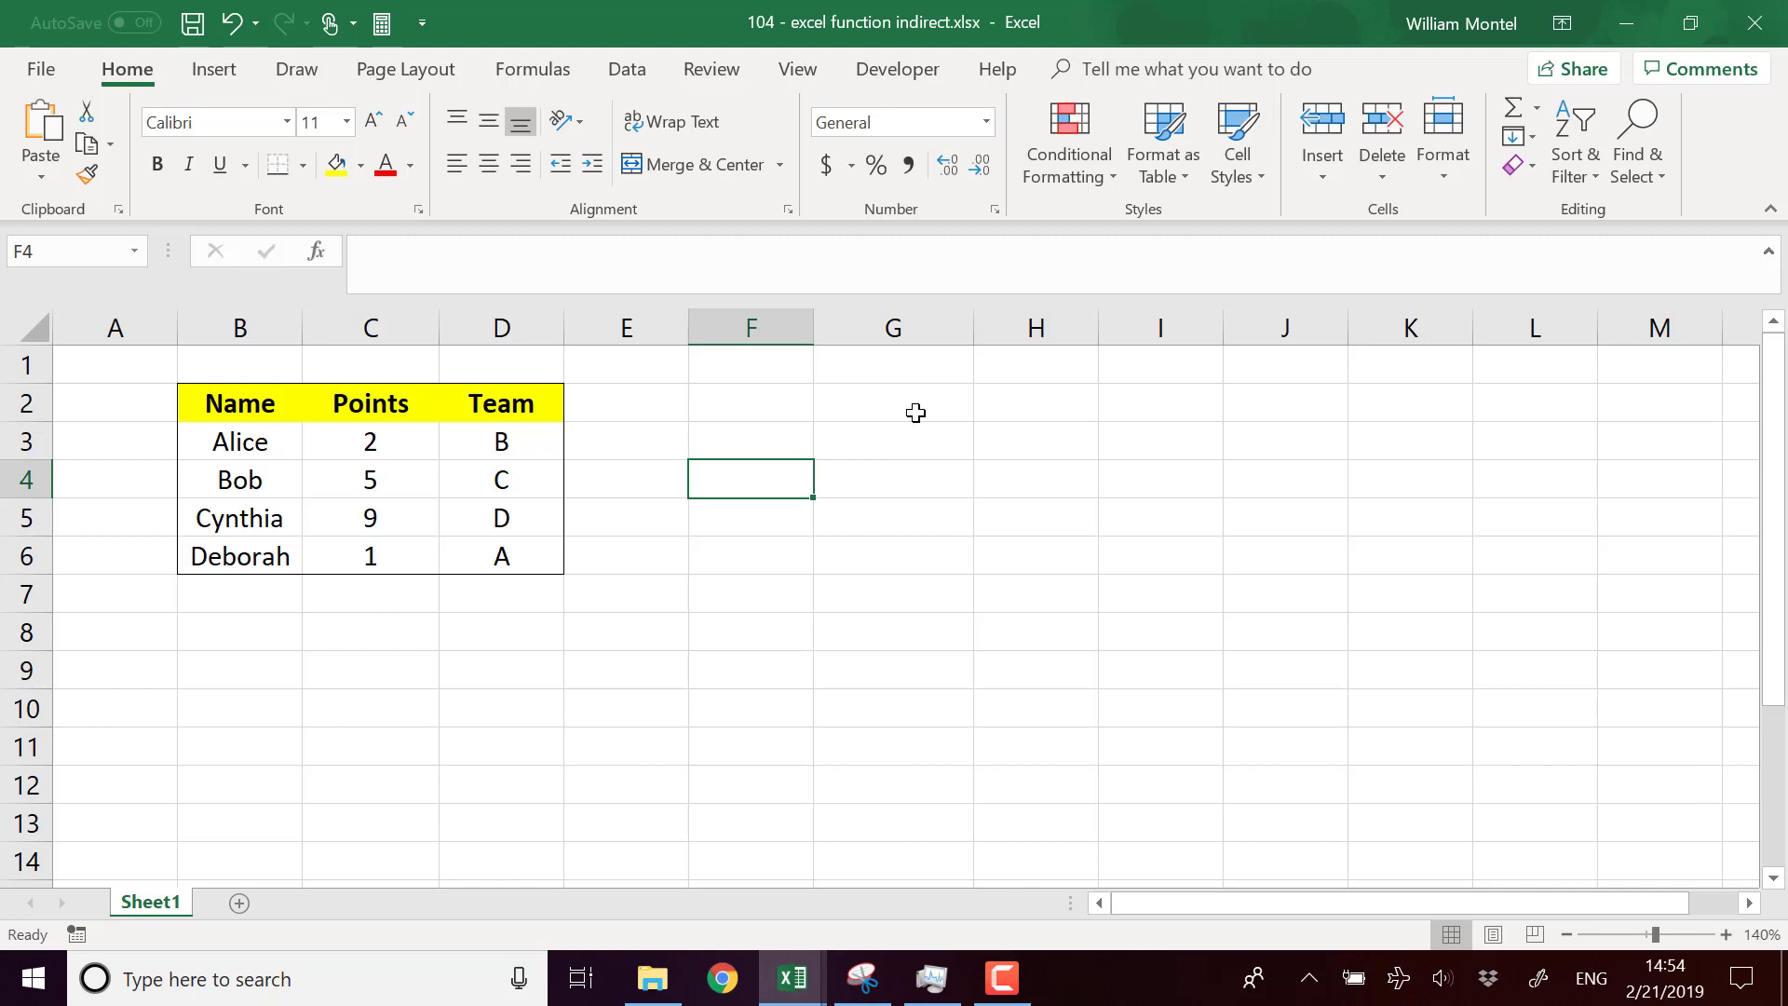
Enter C in F3 and 4 in G3 as the column letter and row number
click(1028, 476)
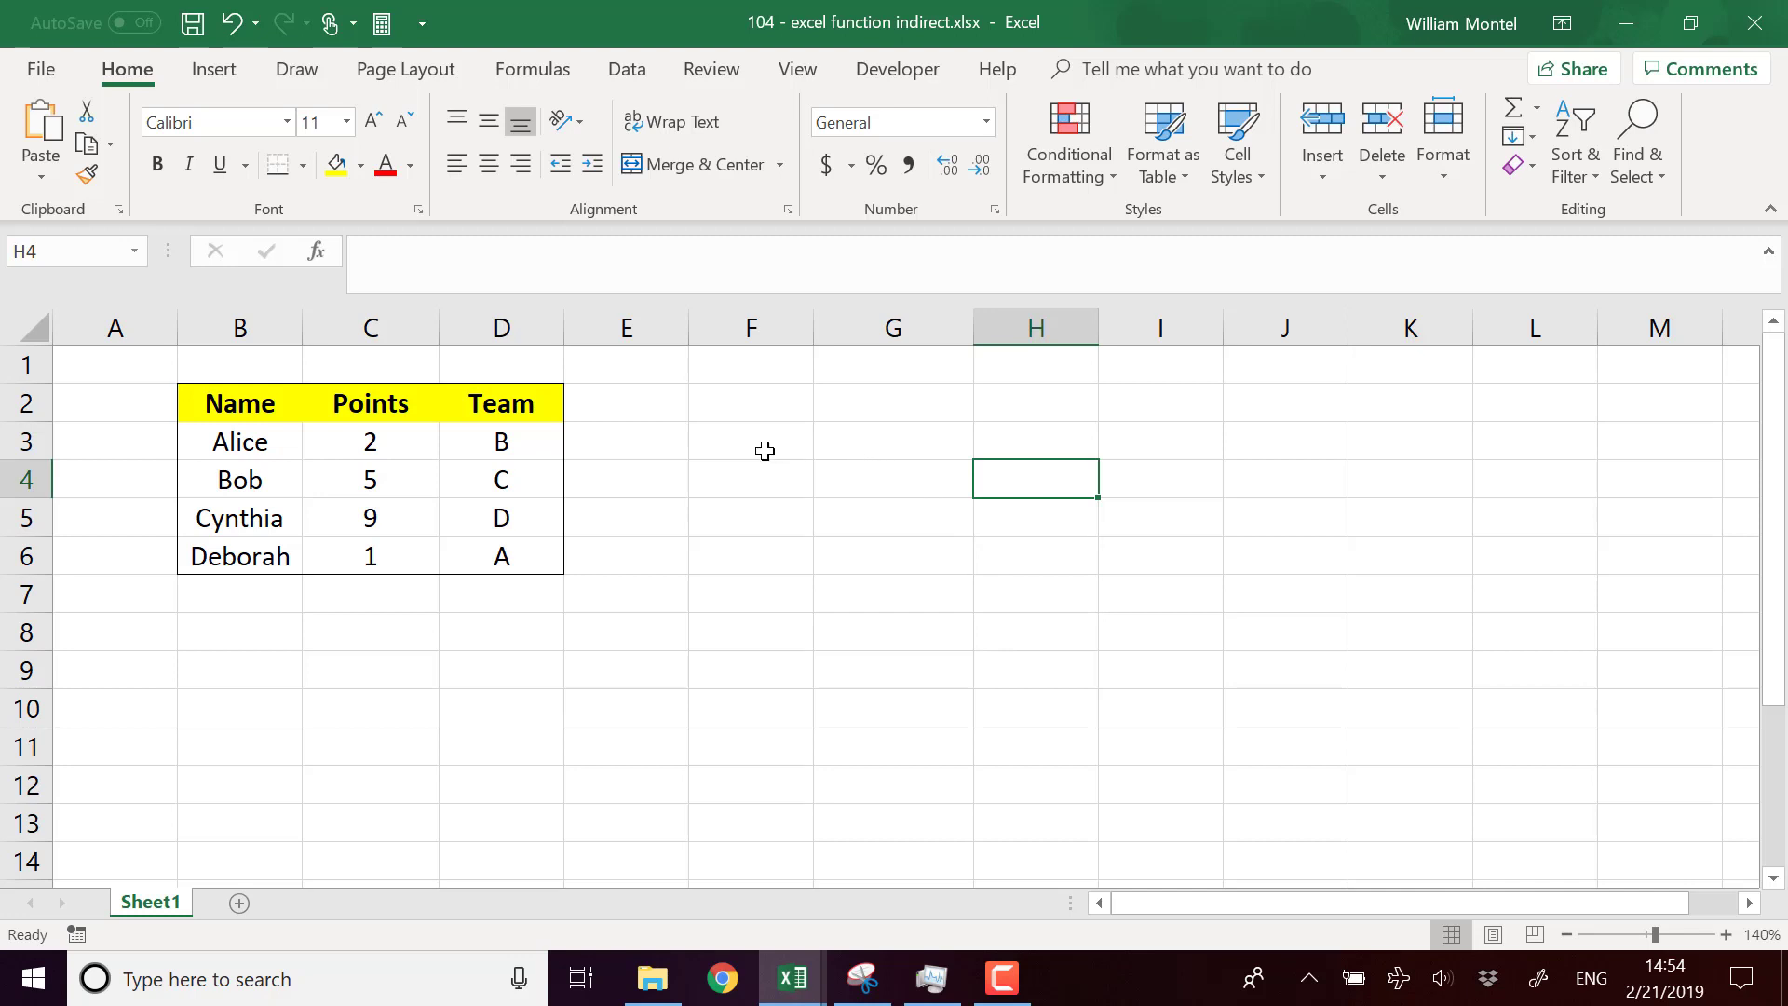
click(795, 447)
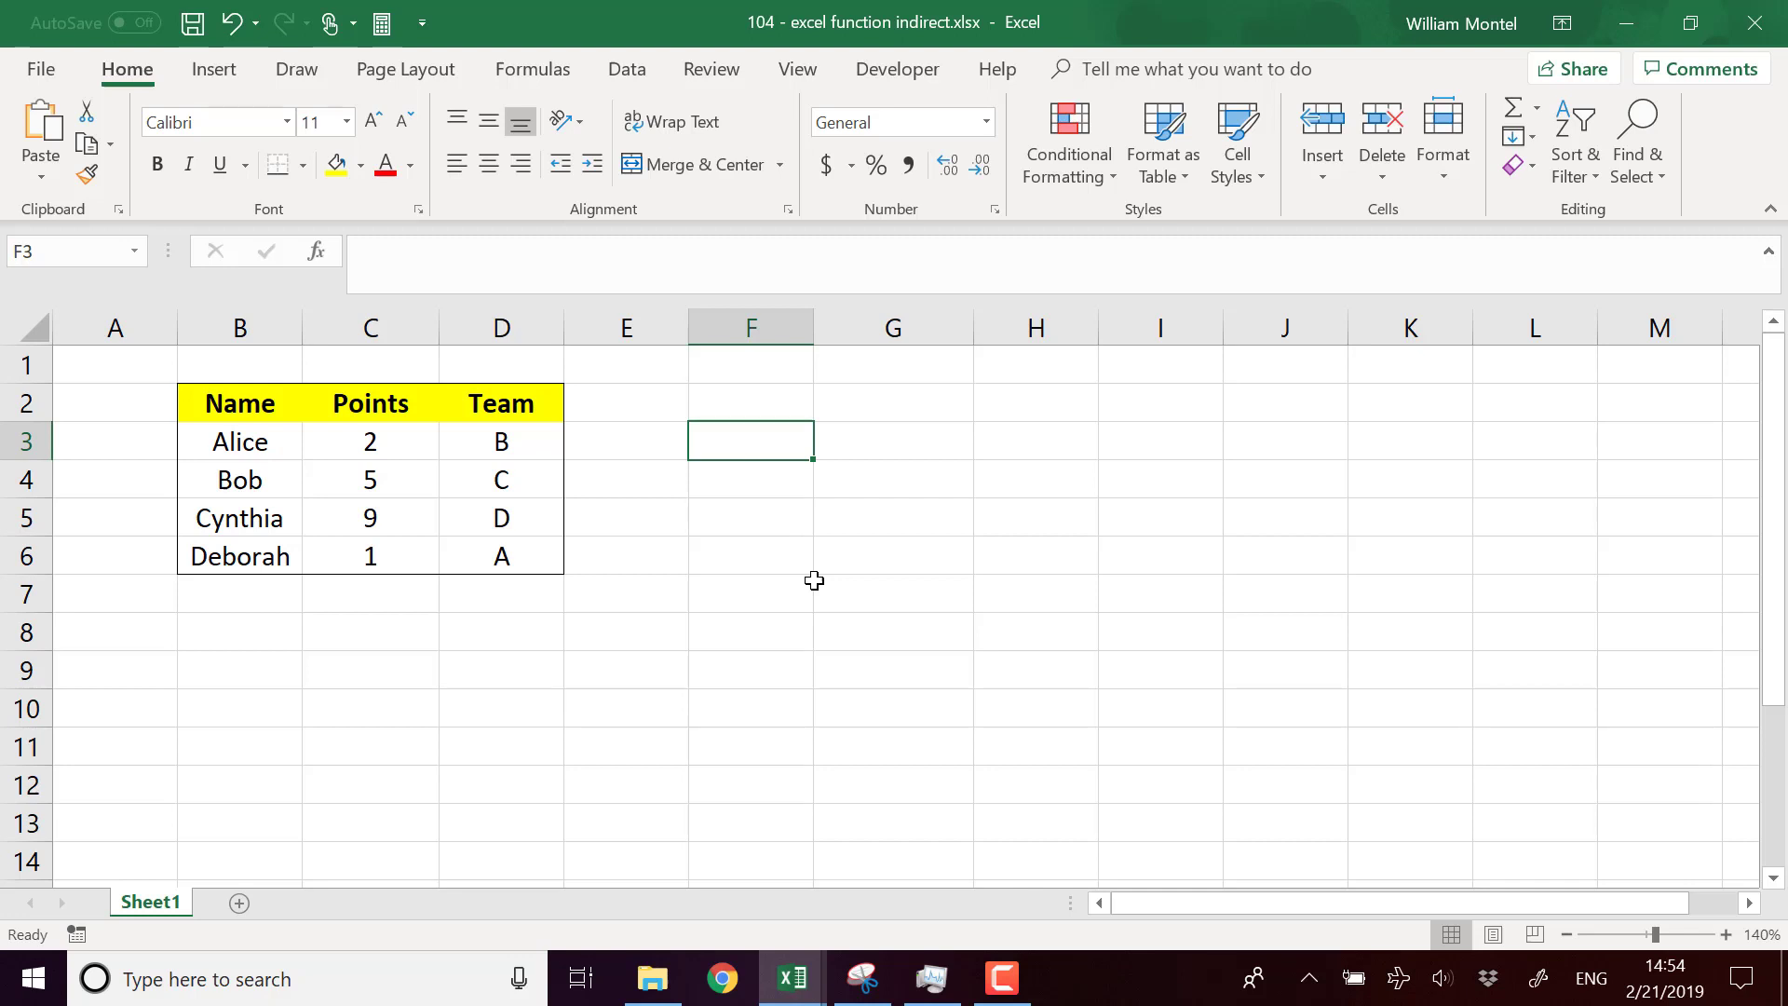
text(C)
key(Tab)
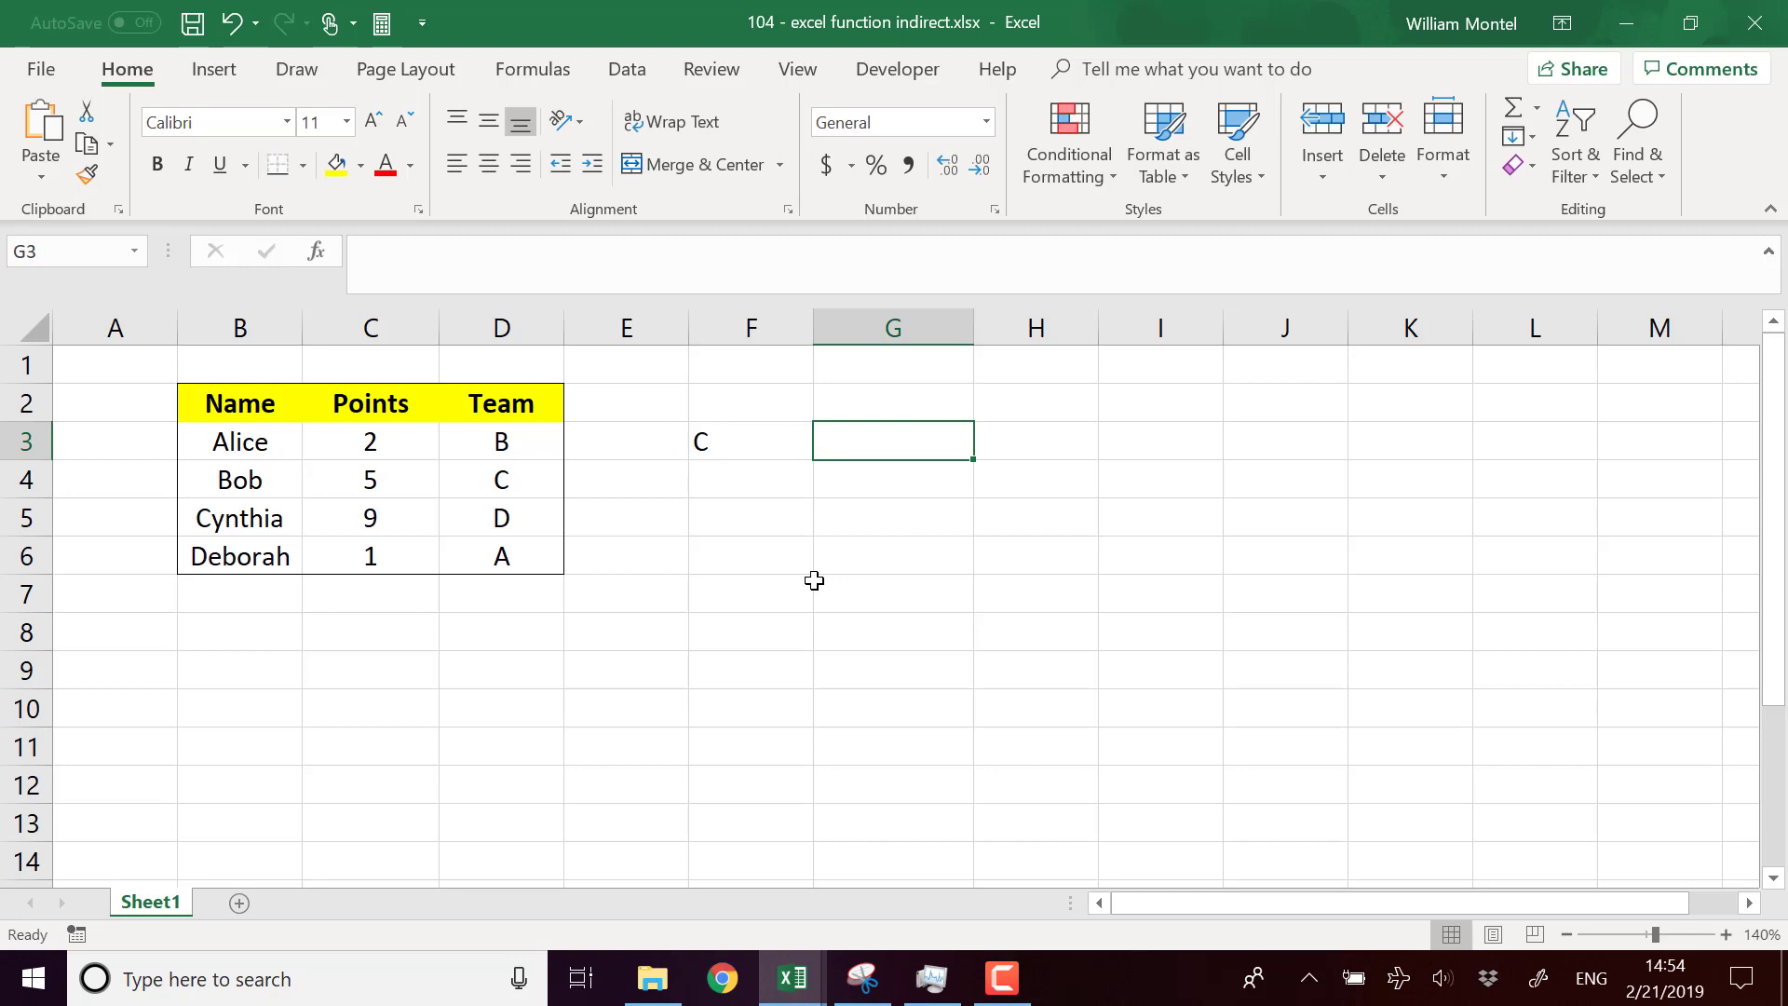
double_click(919, 428)
text(4)
key(Return)
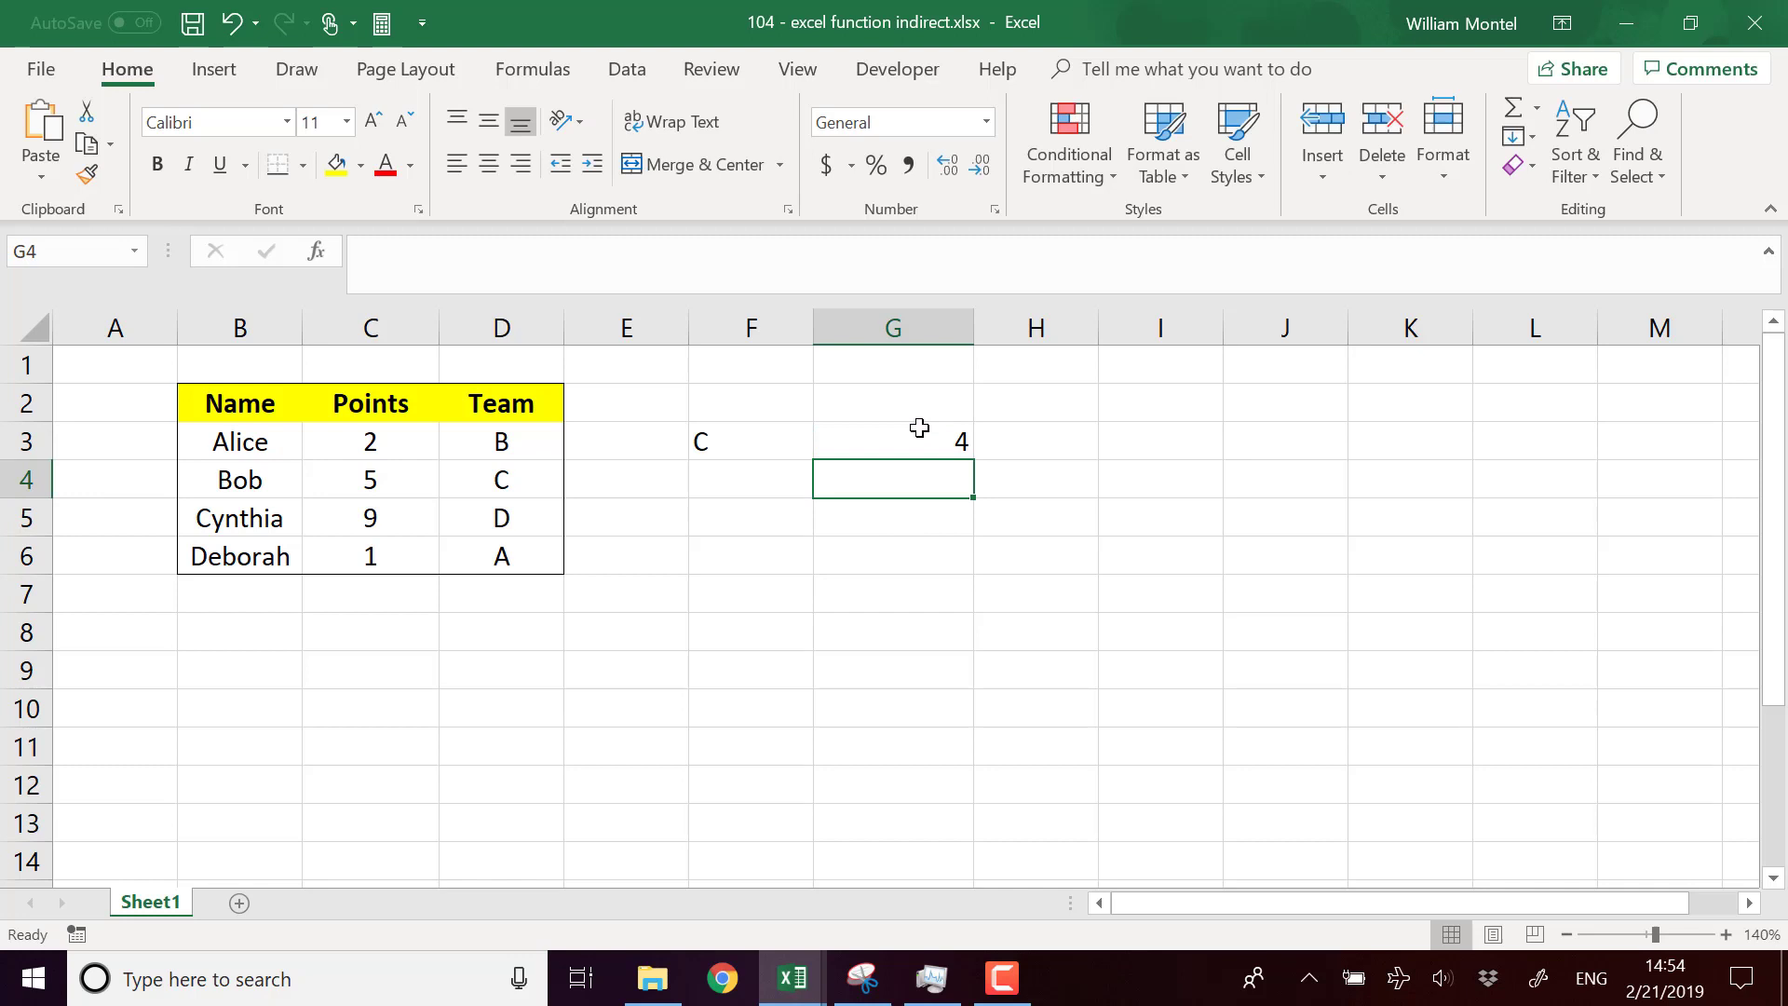
Enter =INDIRECT(F3&G3) in I3, returning 5, the value in C4
key(Up)
key(Up)
key(Right)
key(Right)
key(Down)
text(=)
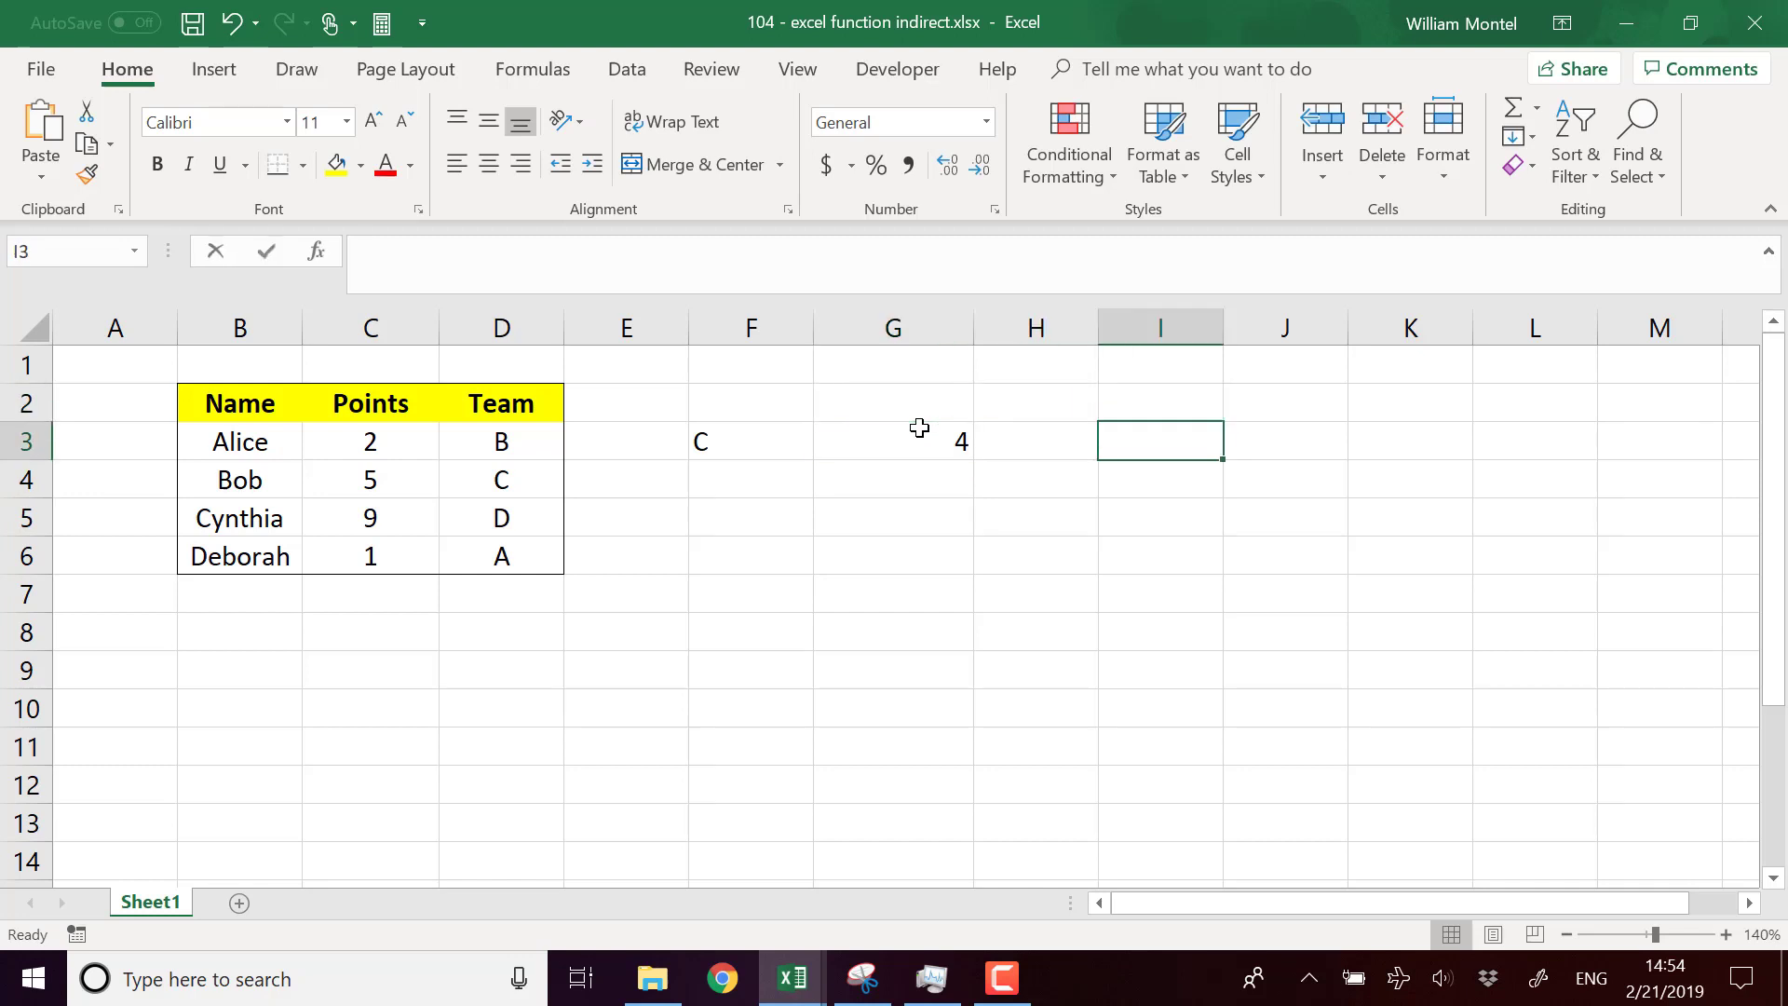
text(indire)
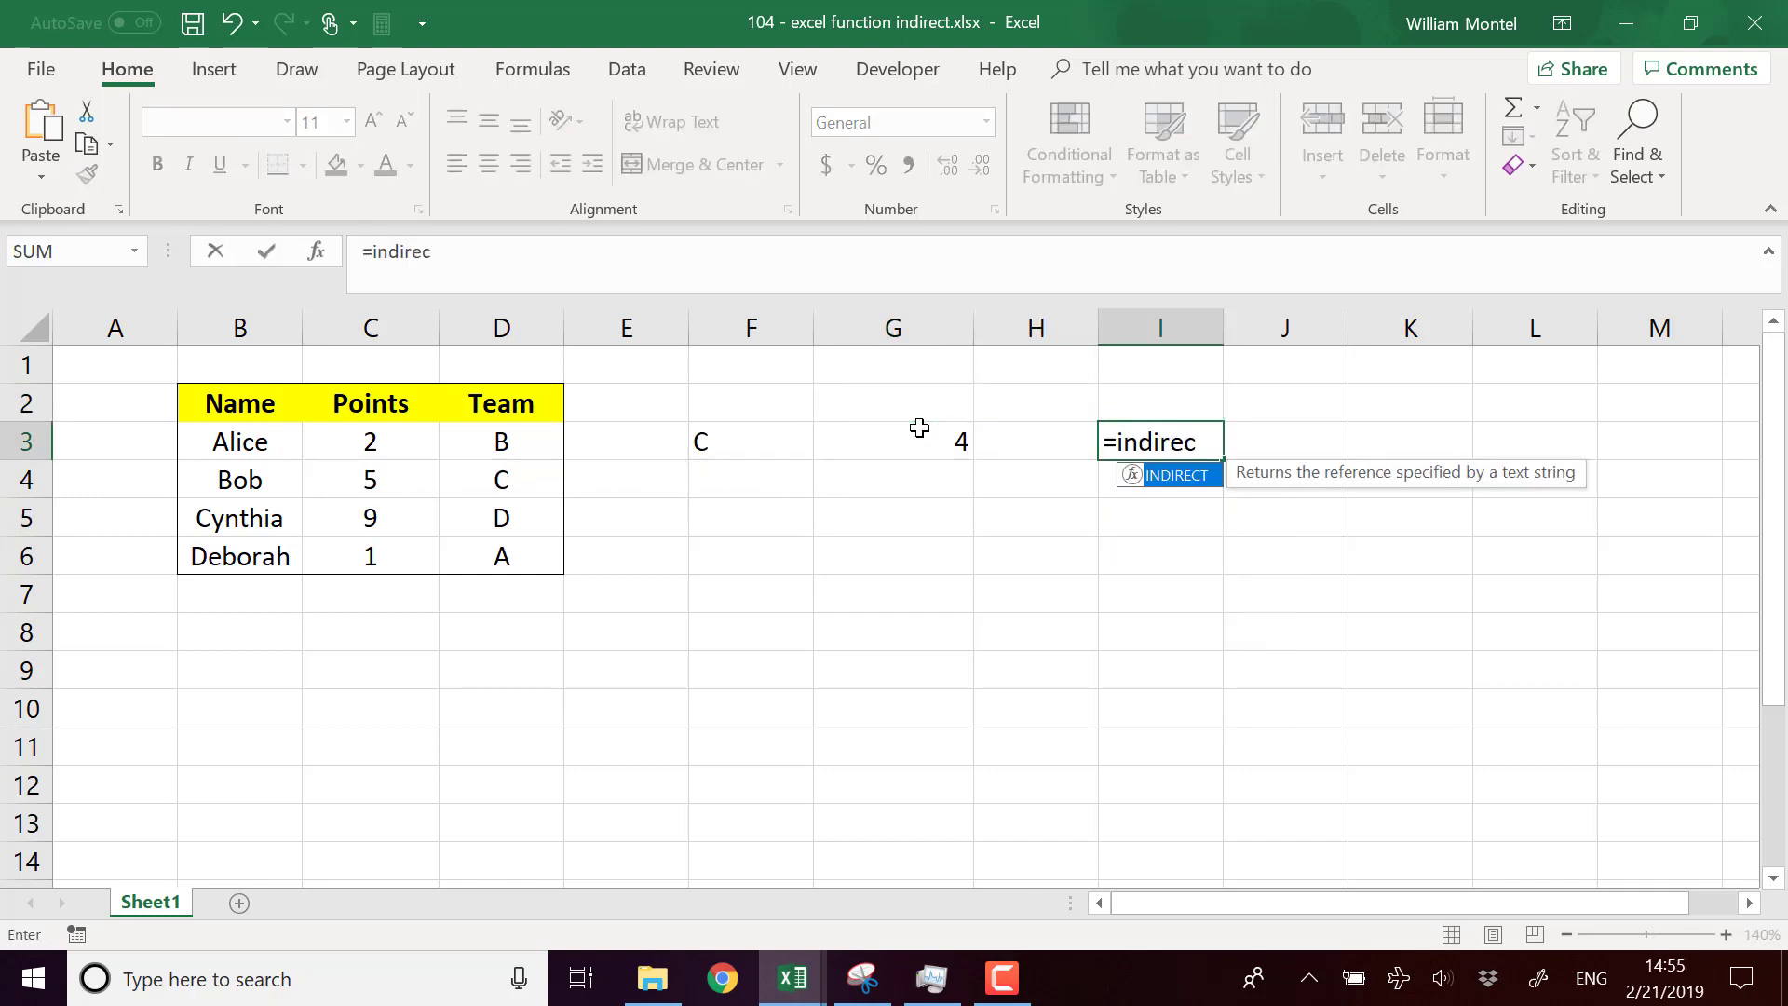
text(c)
key(Tab)
key(Left)
key(Left)
key(Left)
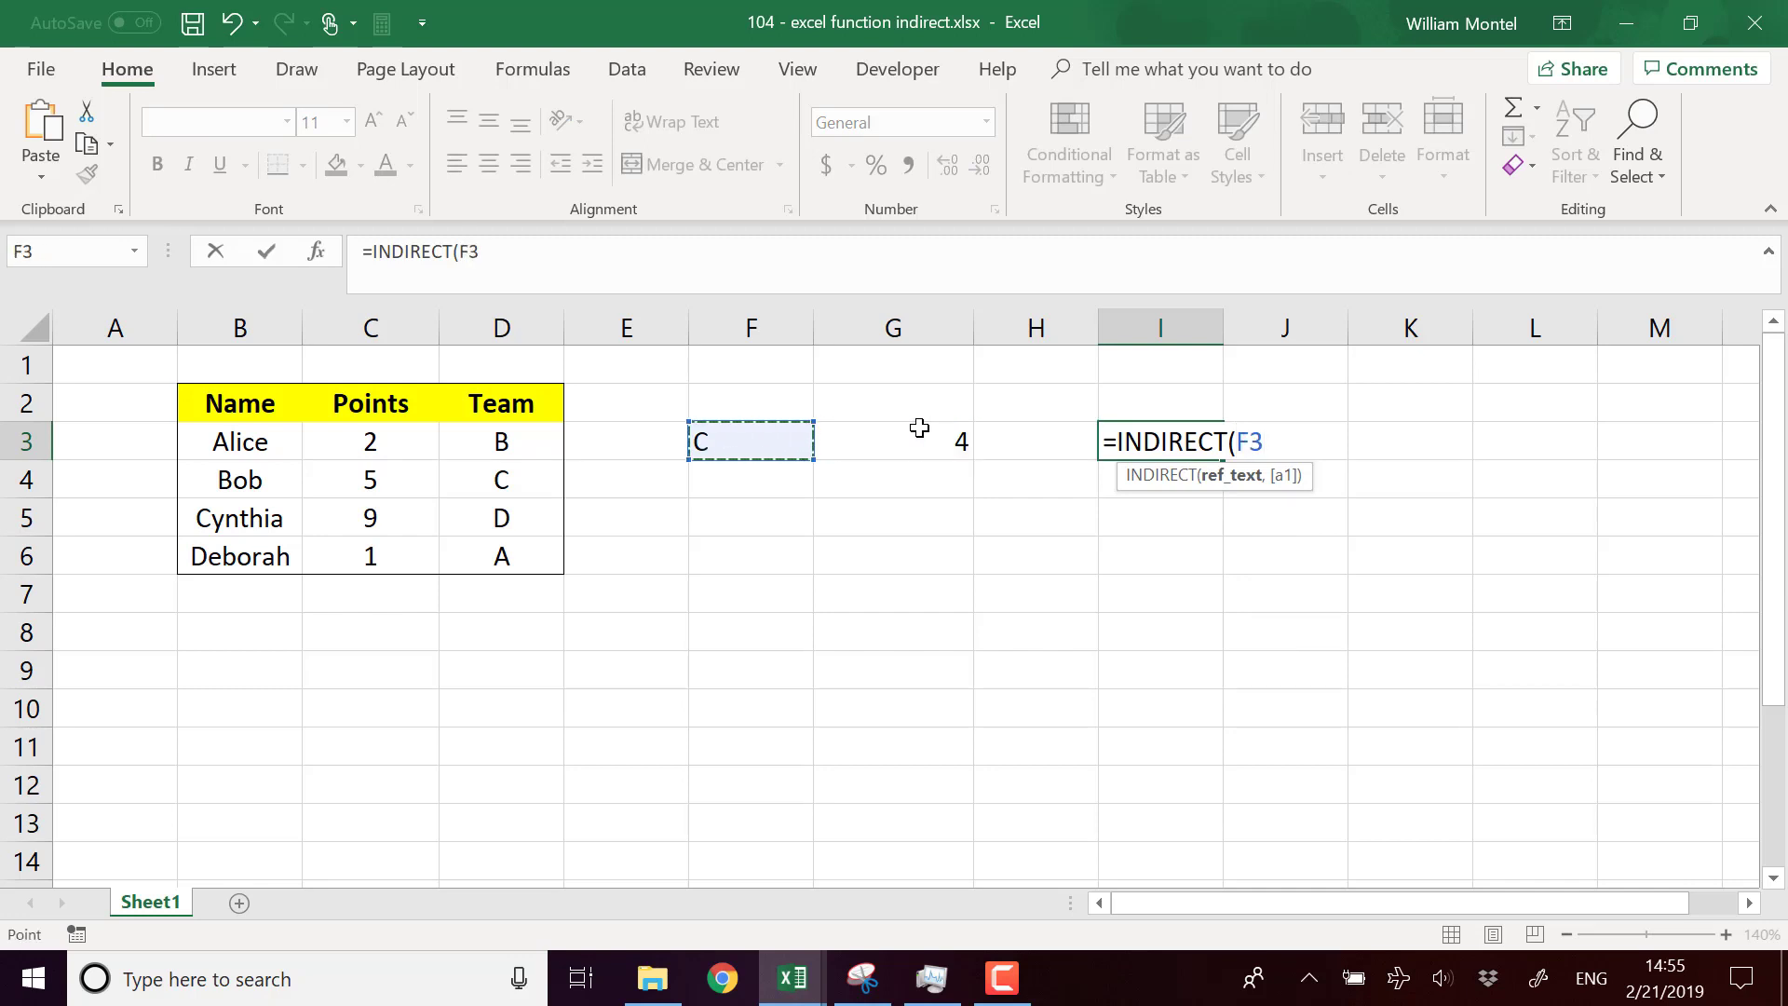
text(&)
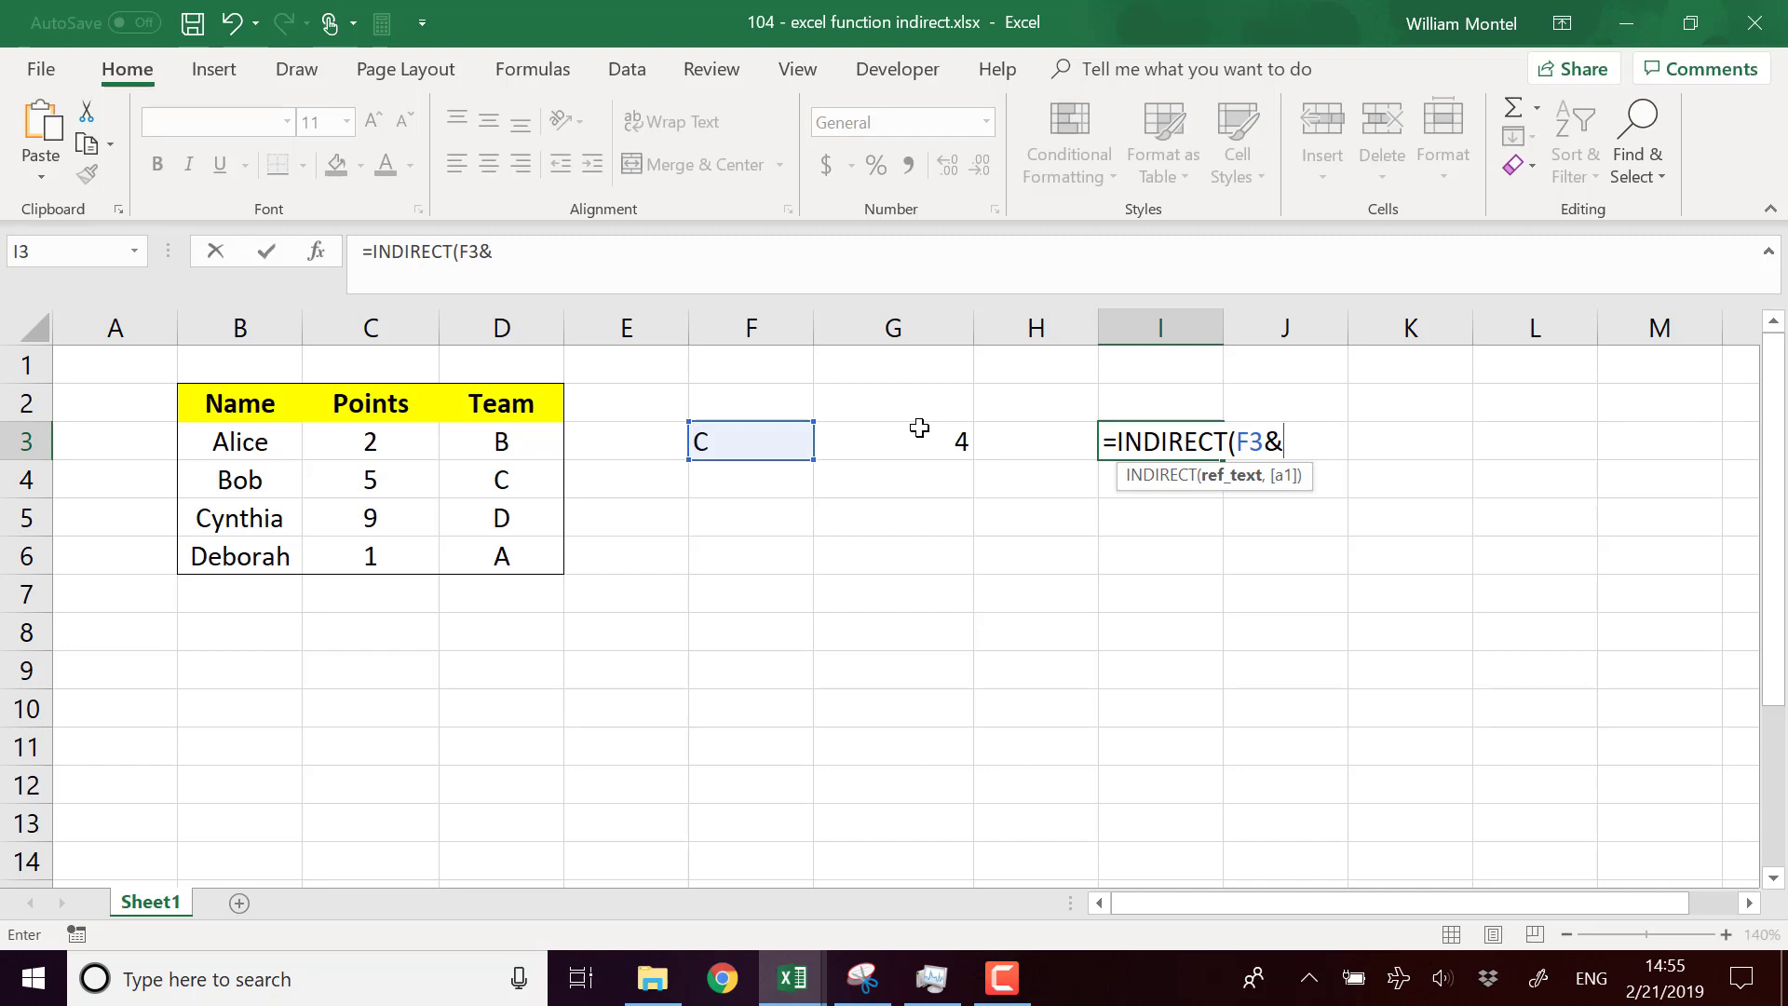
key(Left)
key(Left)
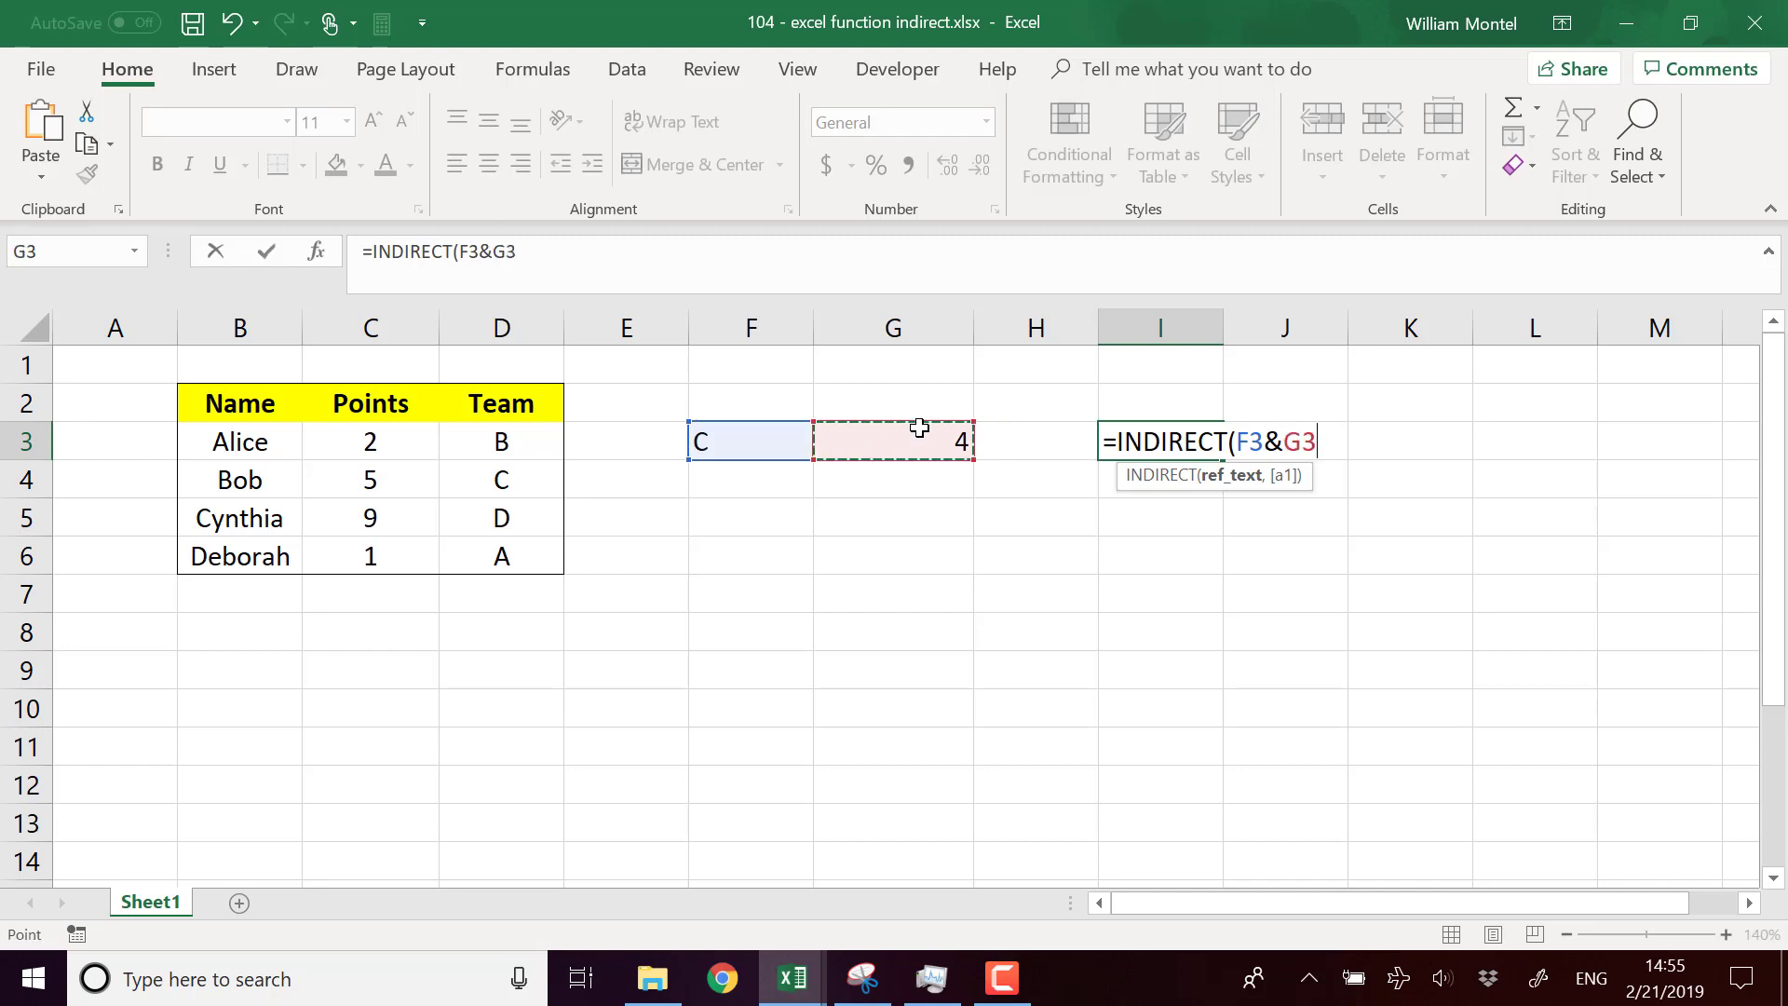
text())
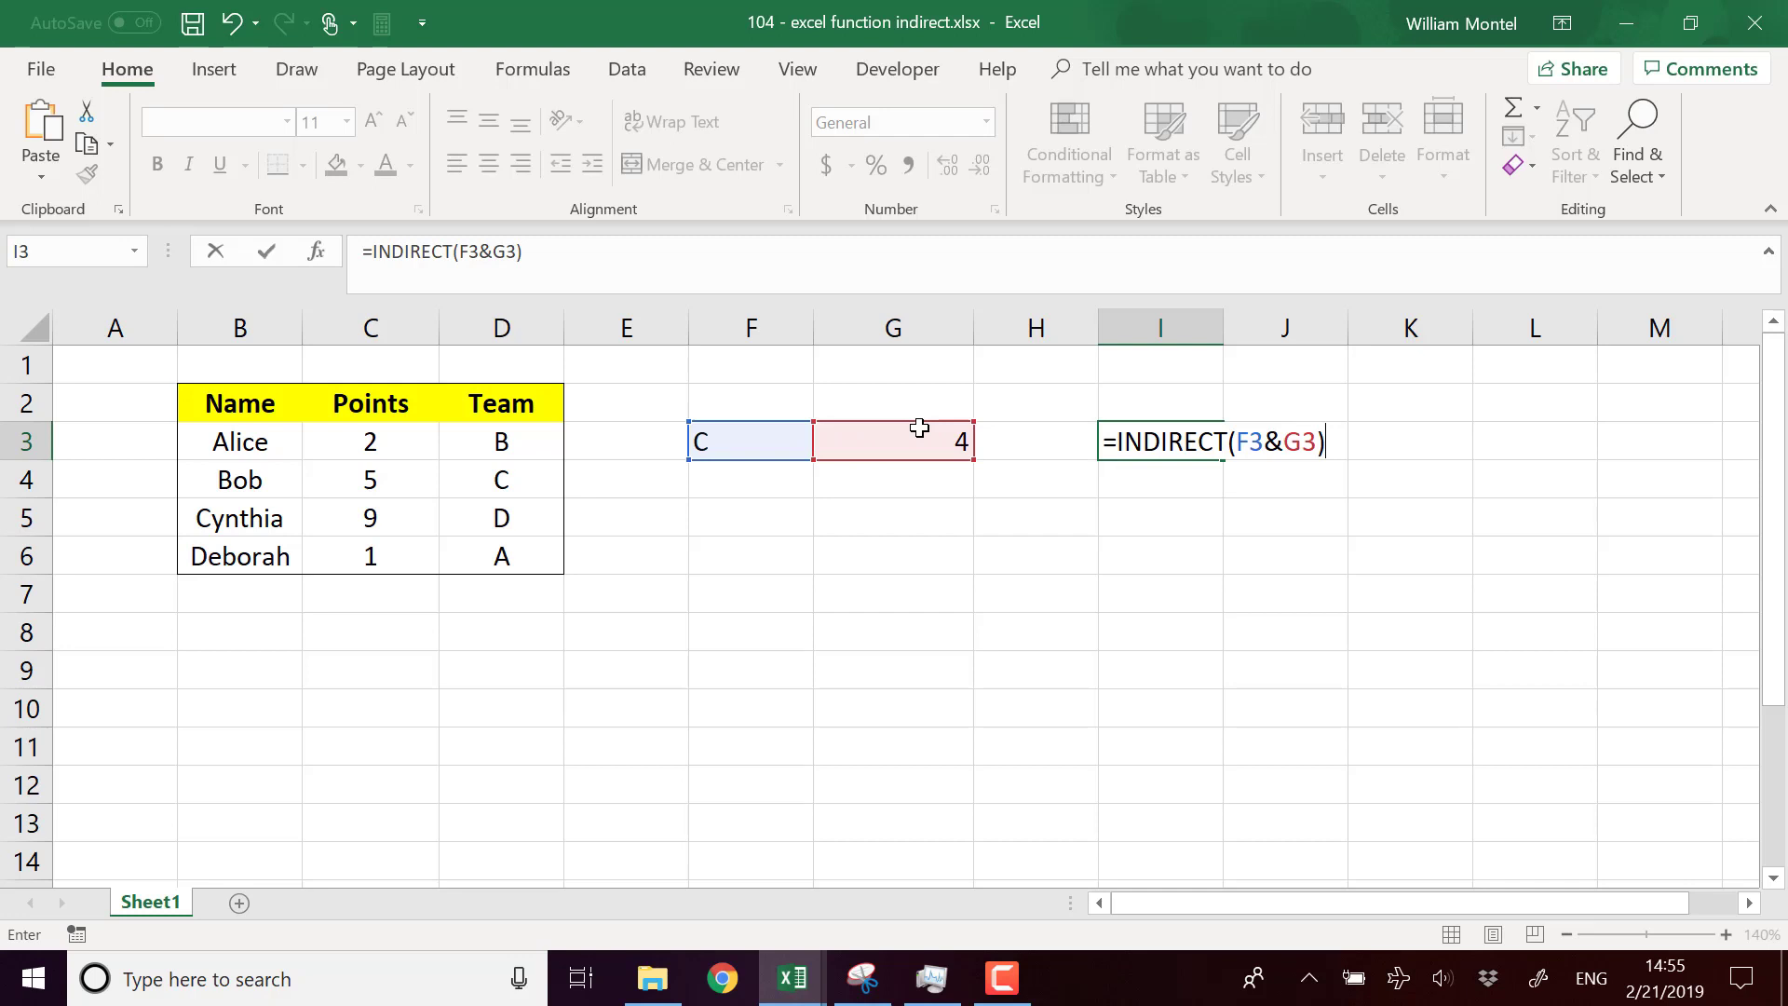
key(Return)
click(1149, 445)
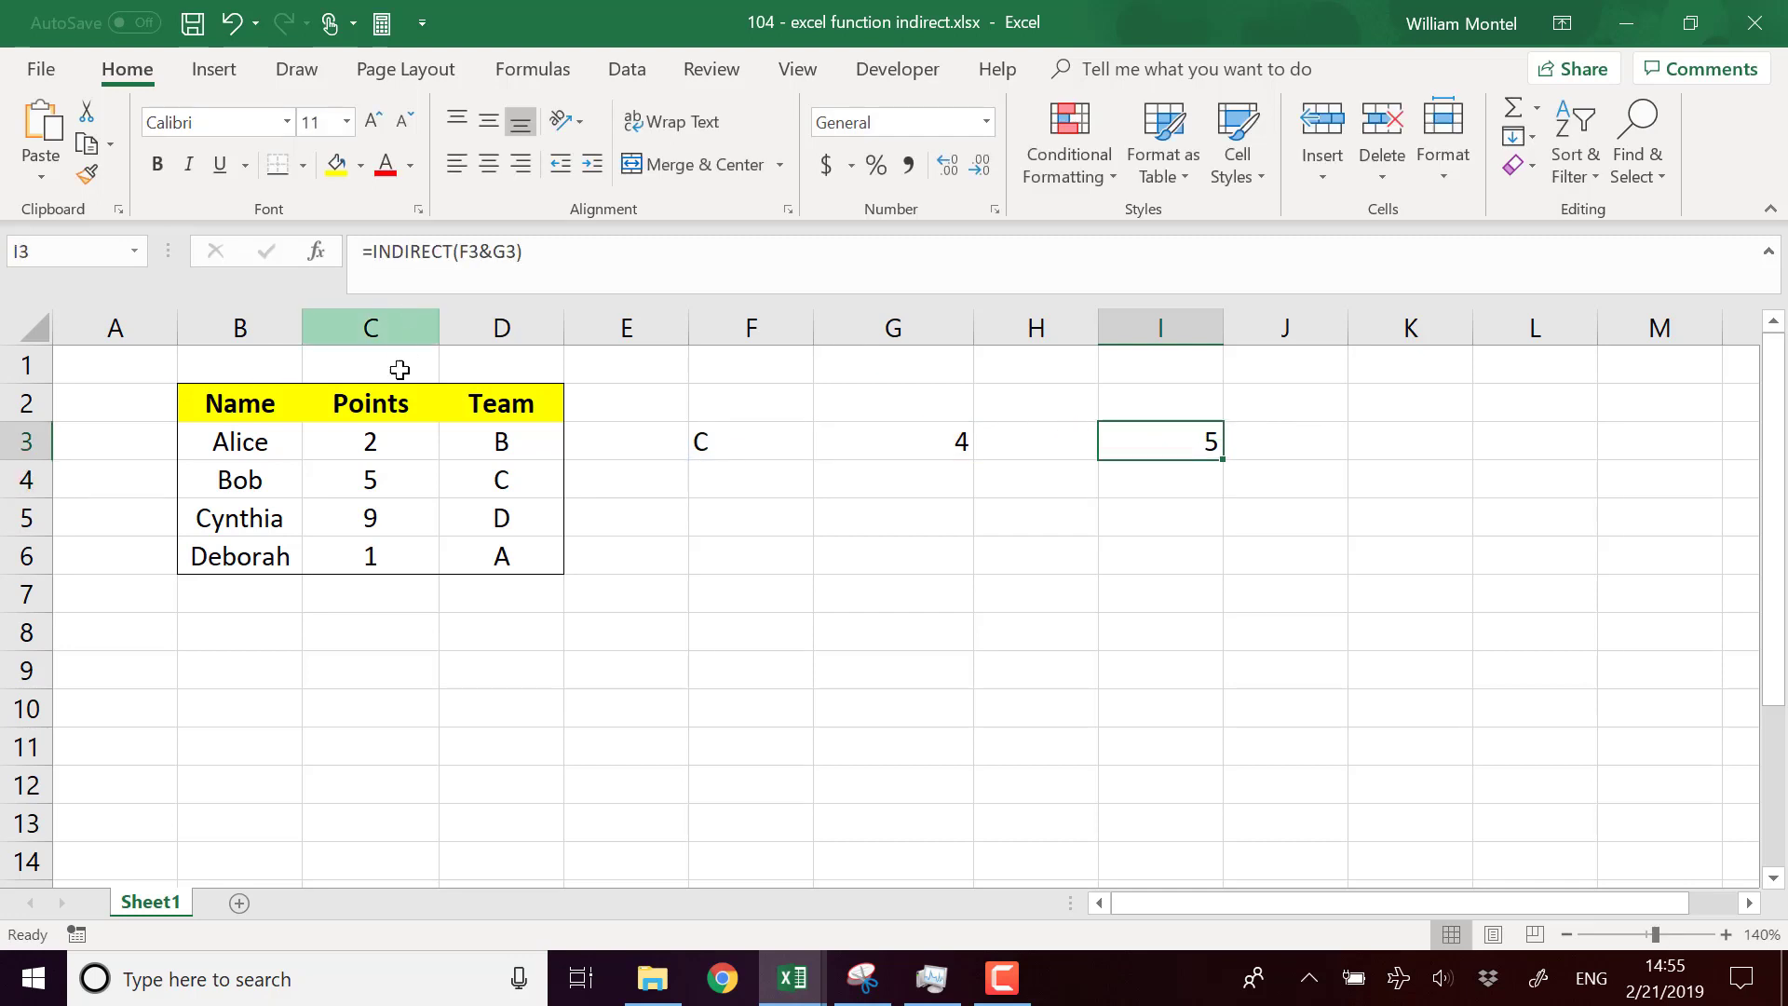
click(398, 466)
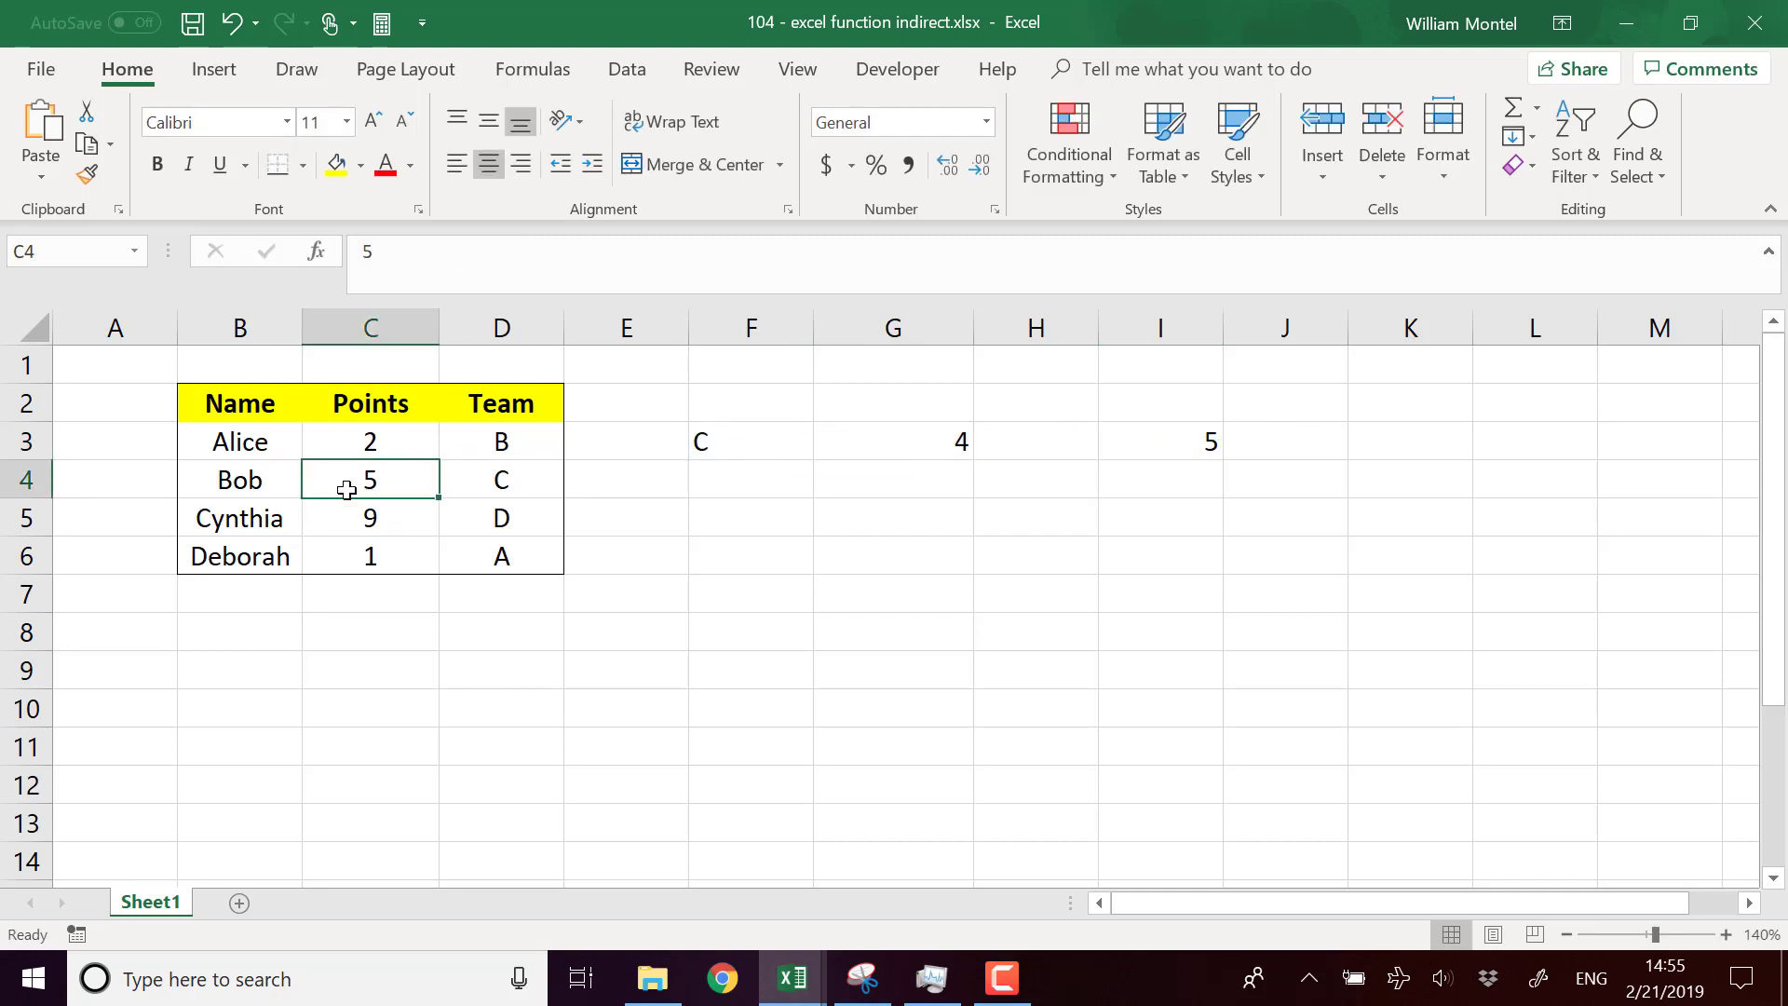
Add the headers Column in F2 and Row in G2, and centre columns F and G
click(1210, 451)
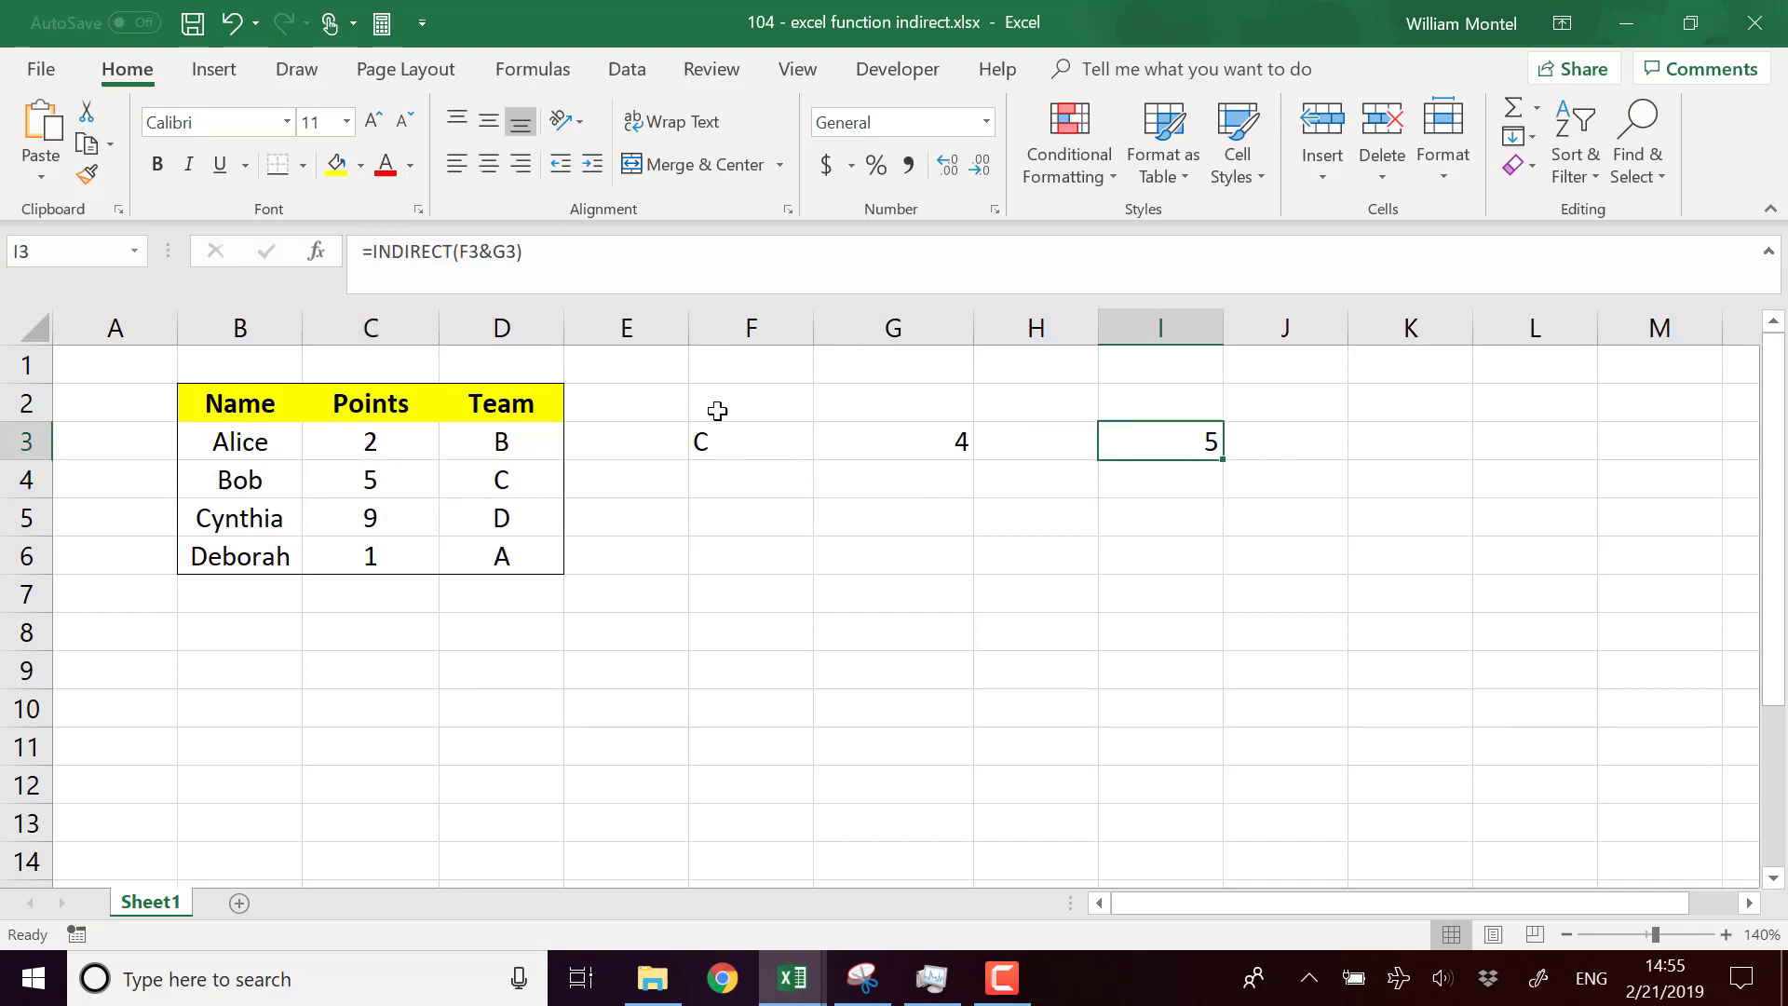
click(727, 412)
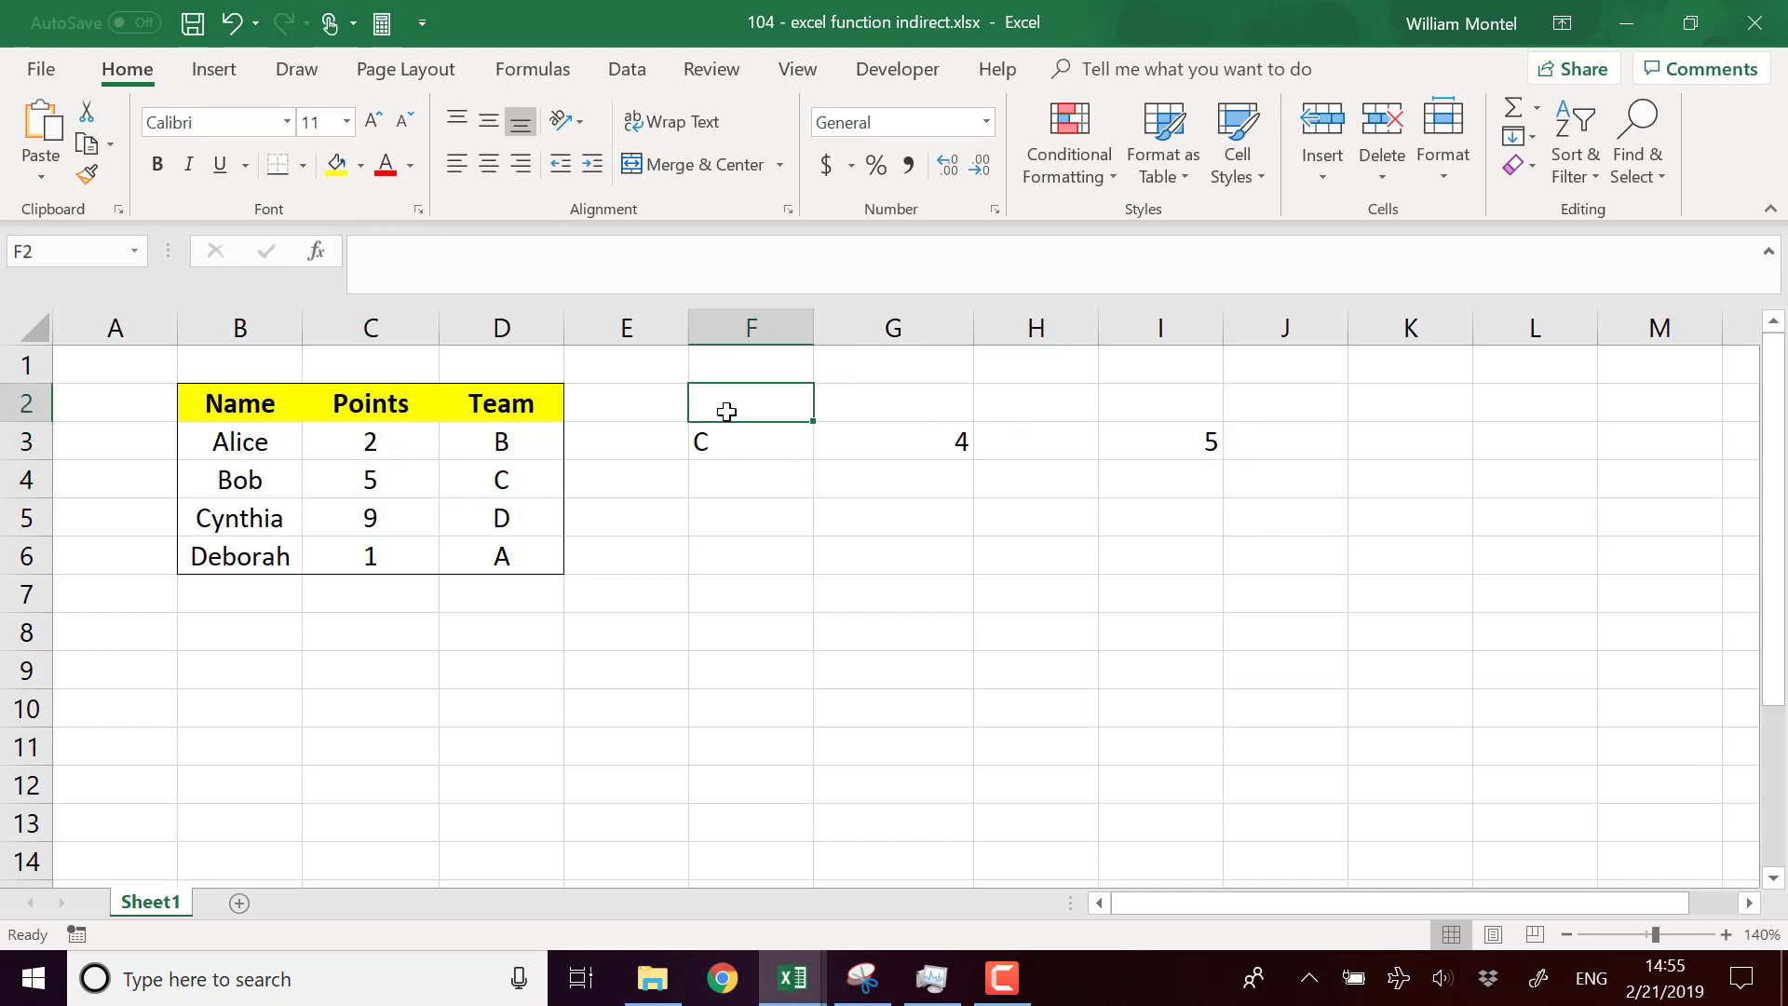
text(Columns)
key(BackSpace)
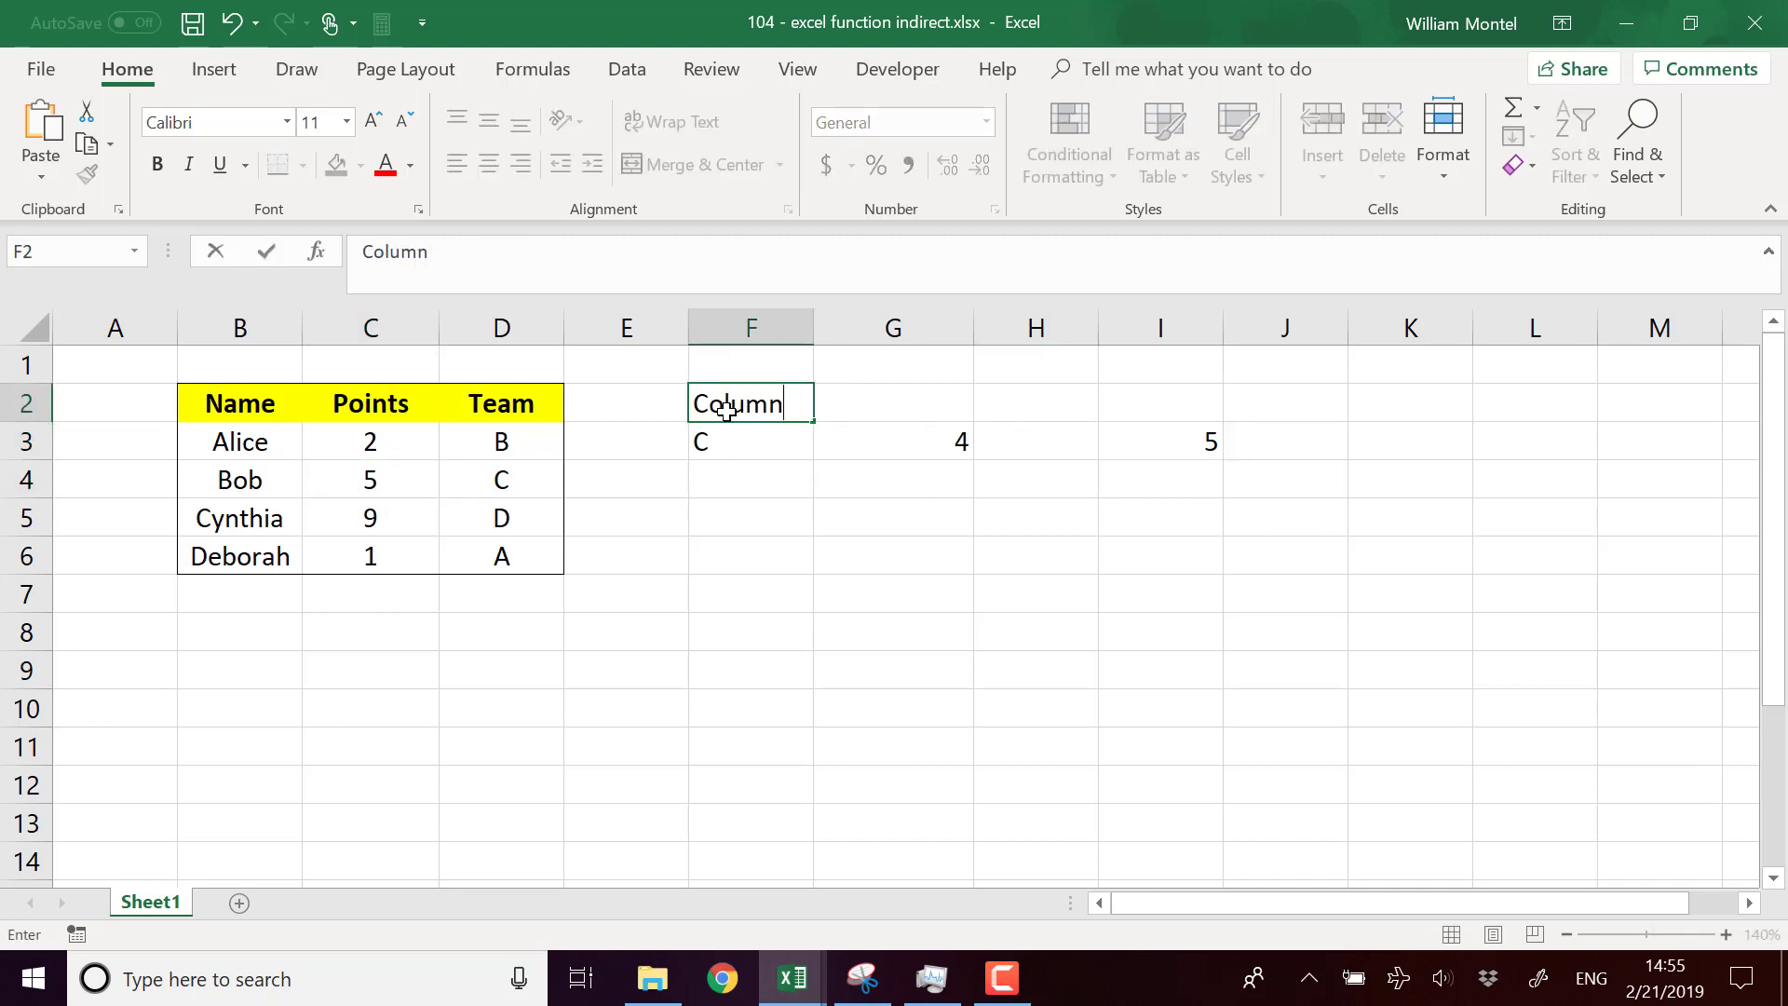
key(Tab)
text(Row)
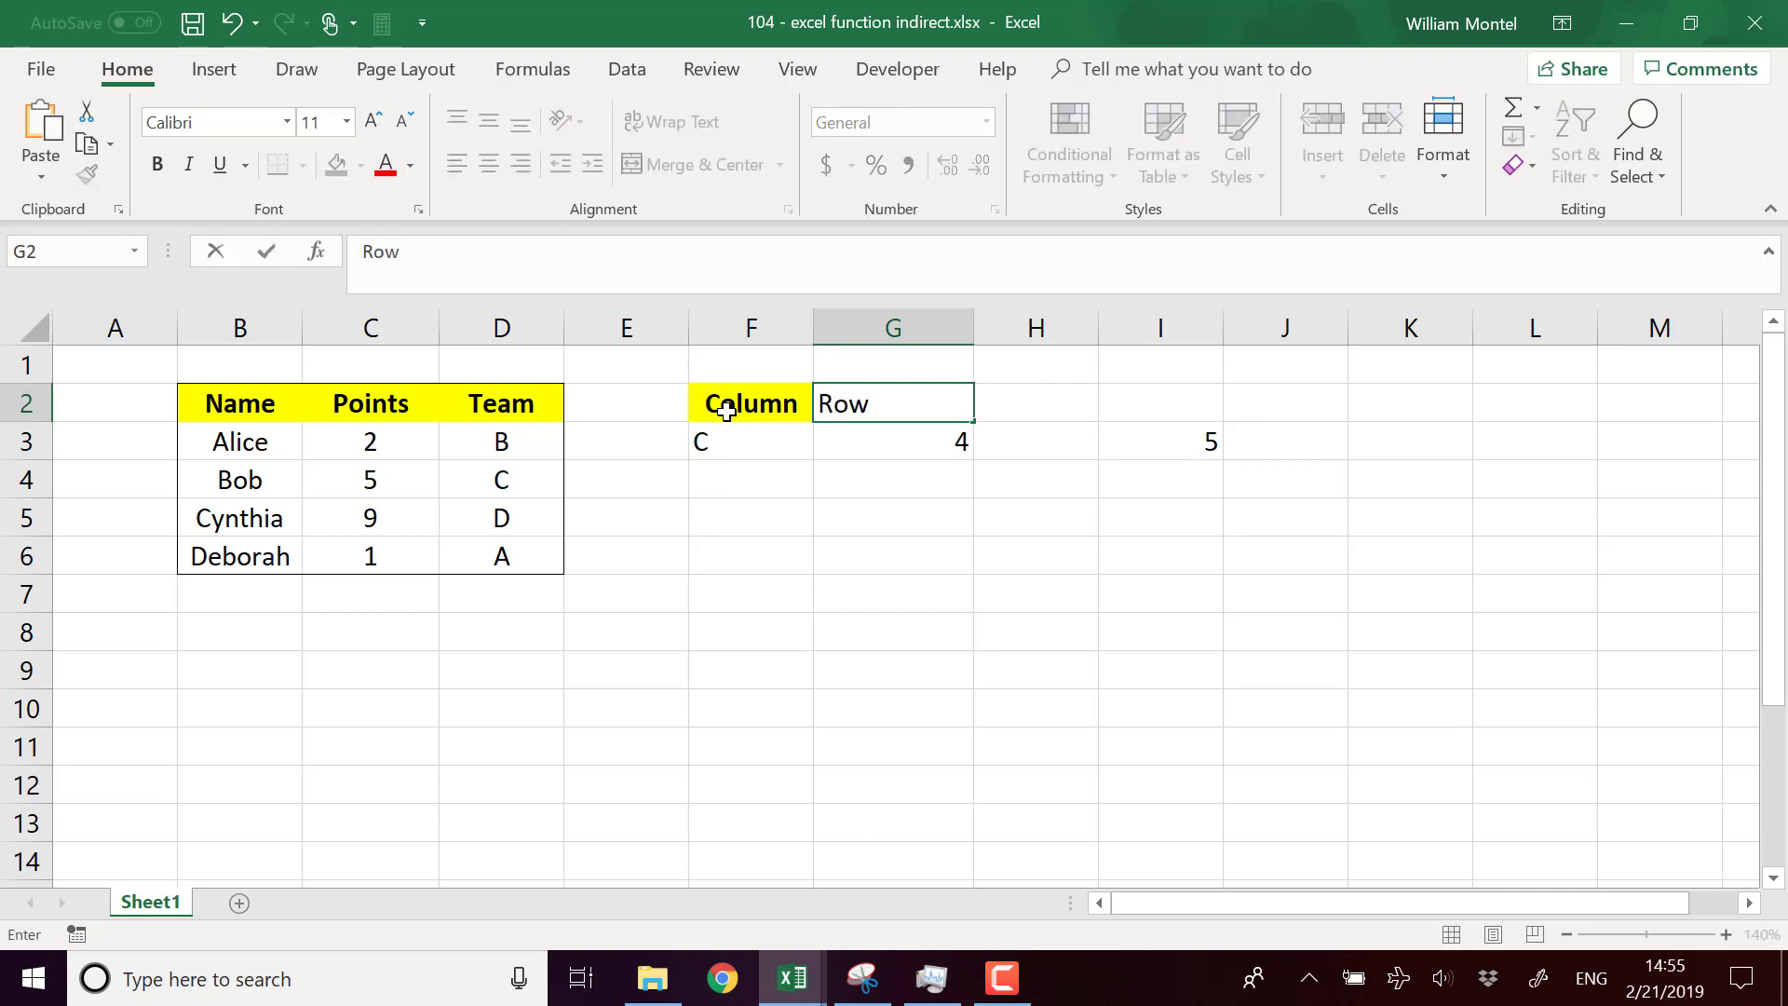
key(Return)
drag(799, 325, 913, 326)
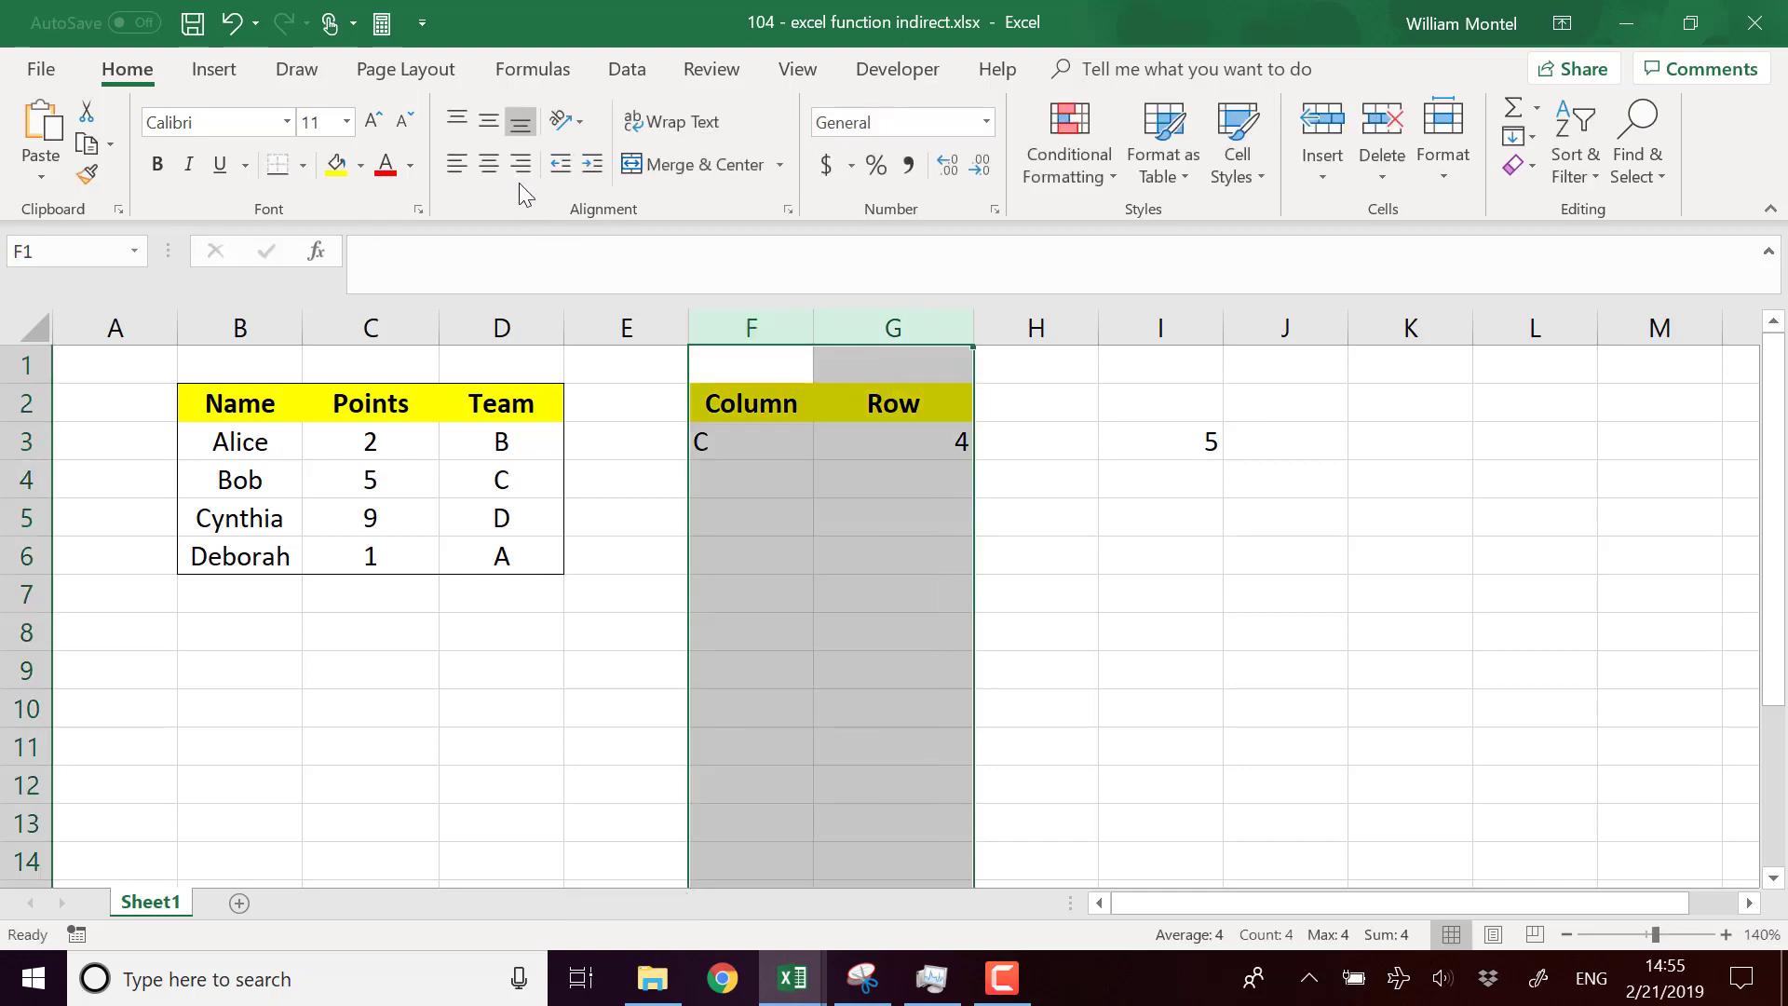
click(488, 164)
Enter =INDIRECT("C4") in I4, returning 5, and highlight its quoted C4 text
click(1184, 480)
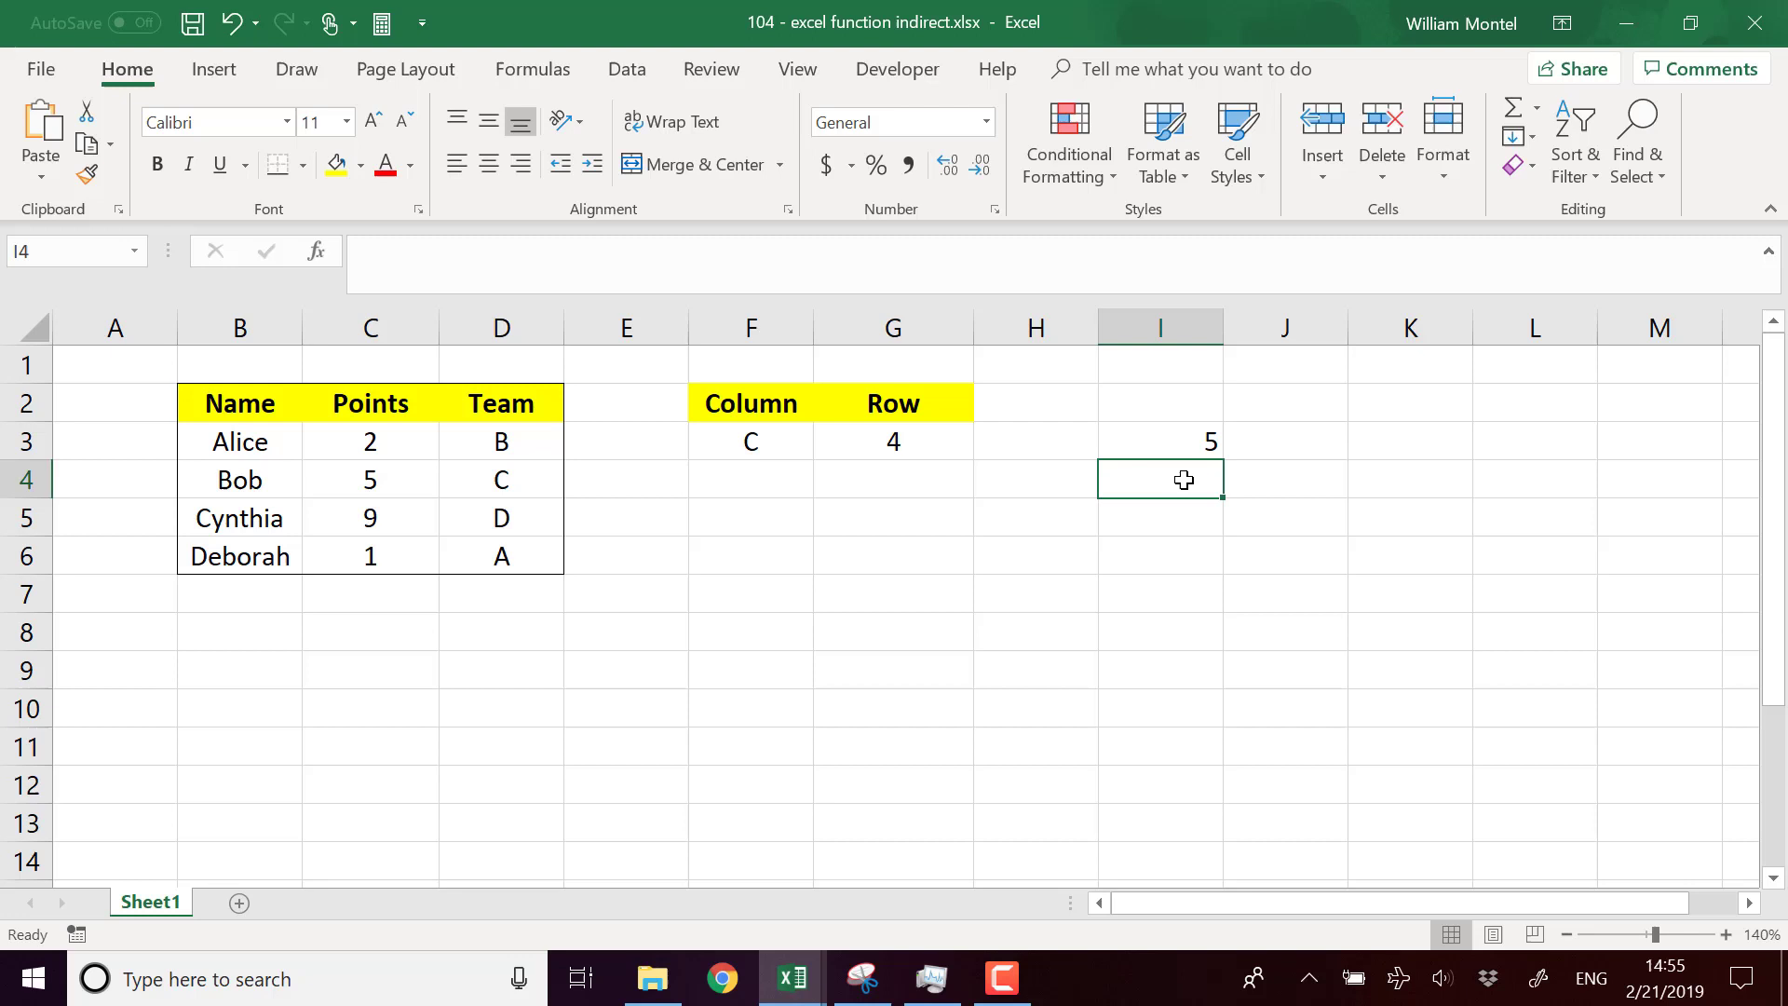
text(=ind)
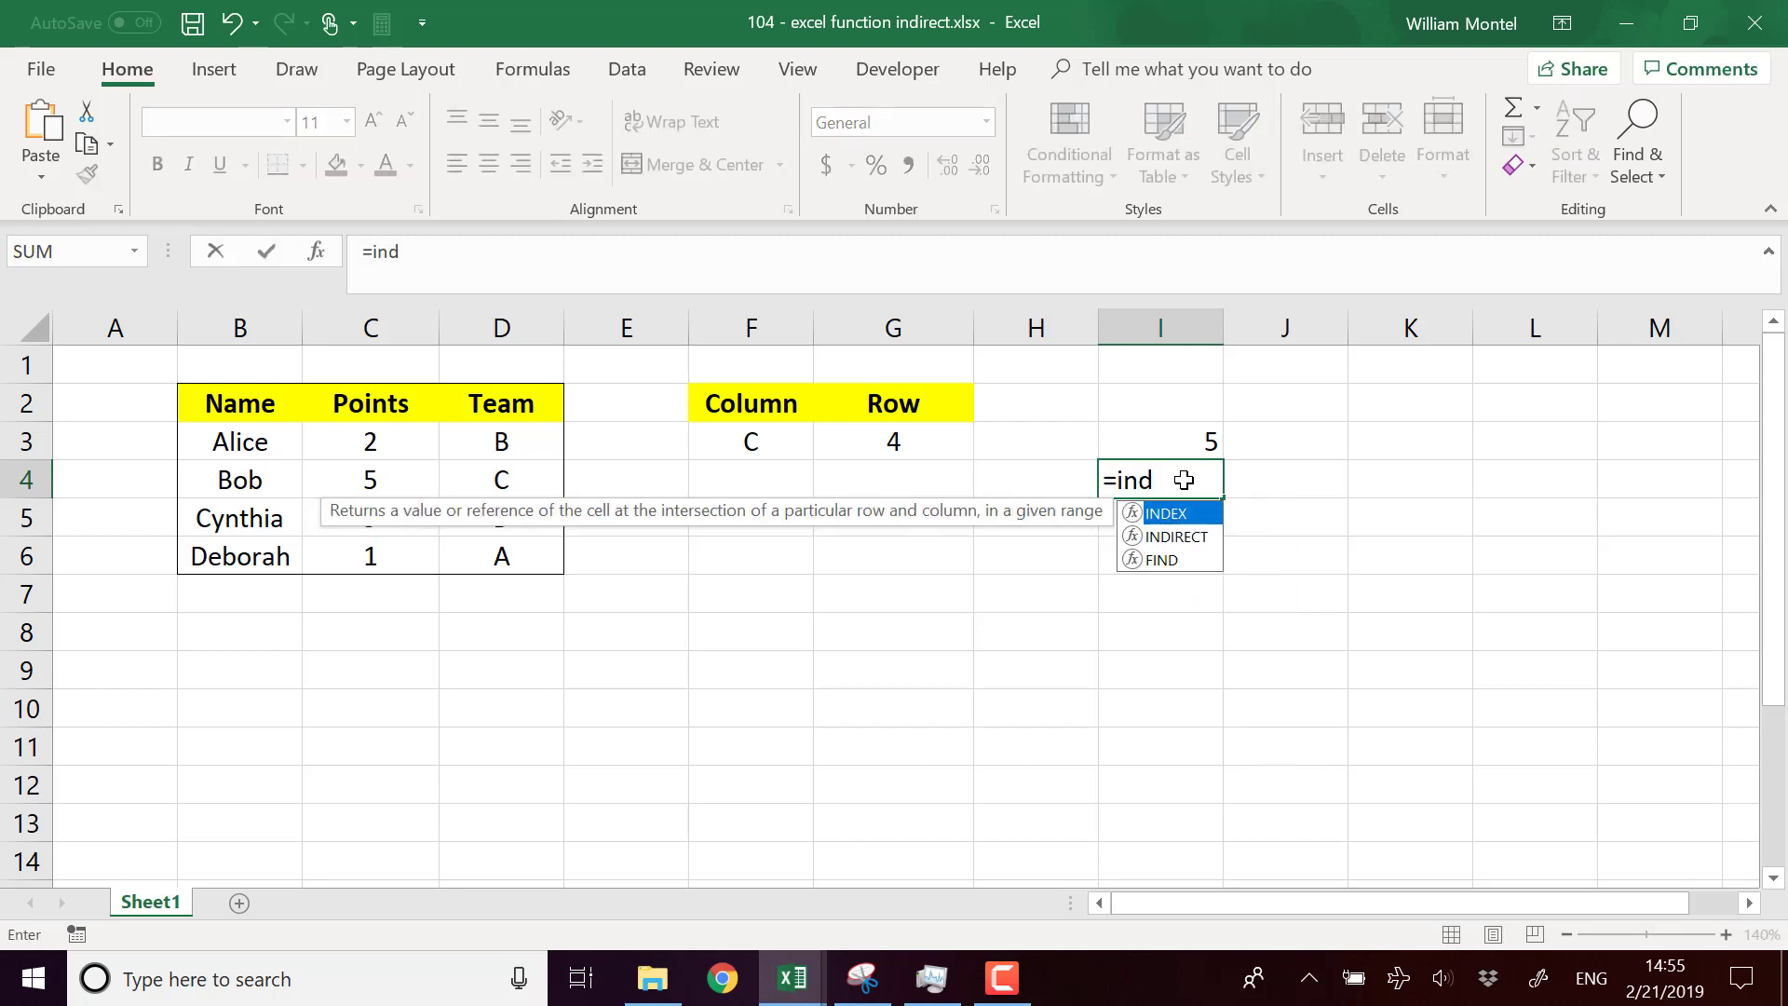
key(Down)
key(Tab)
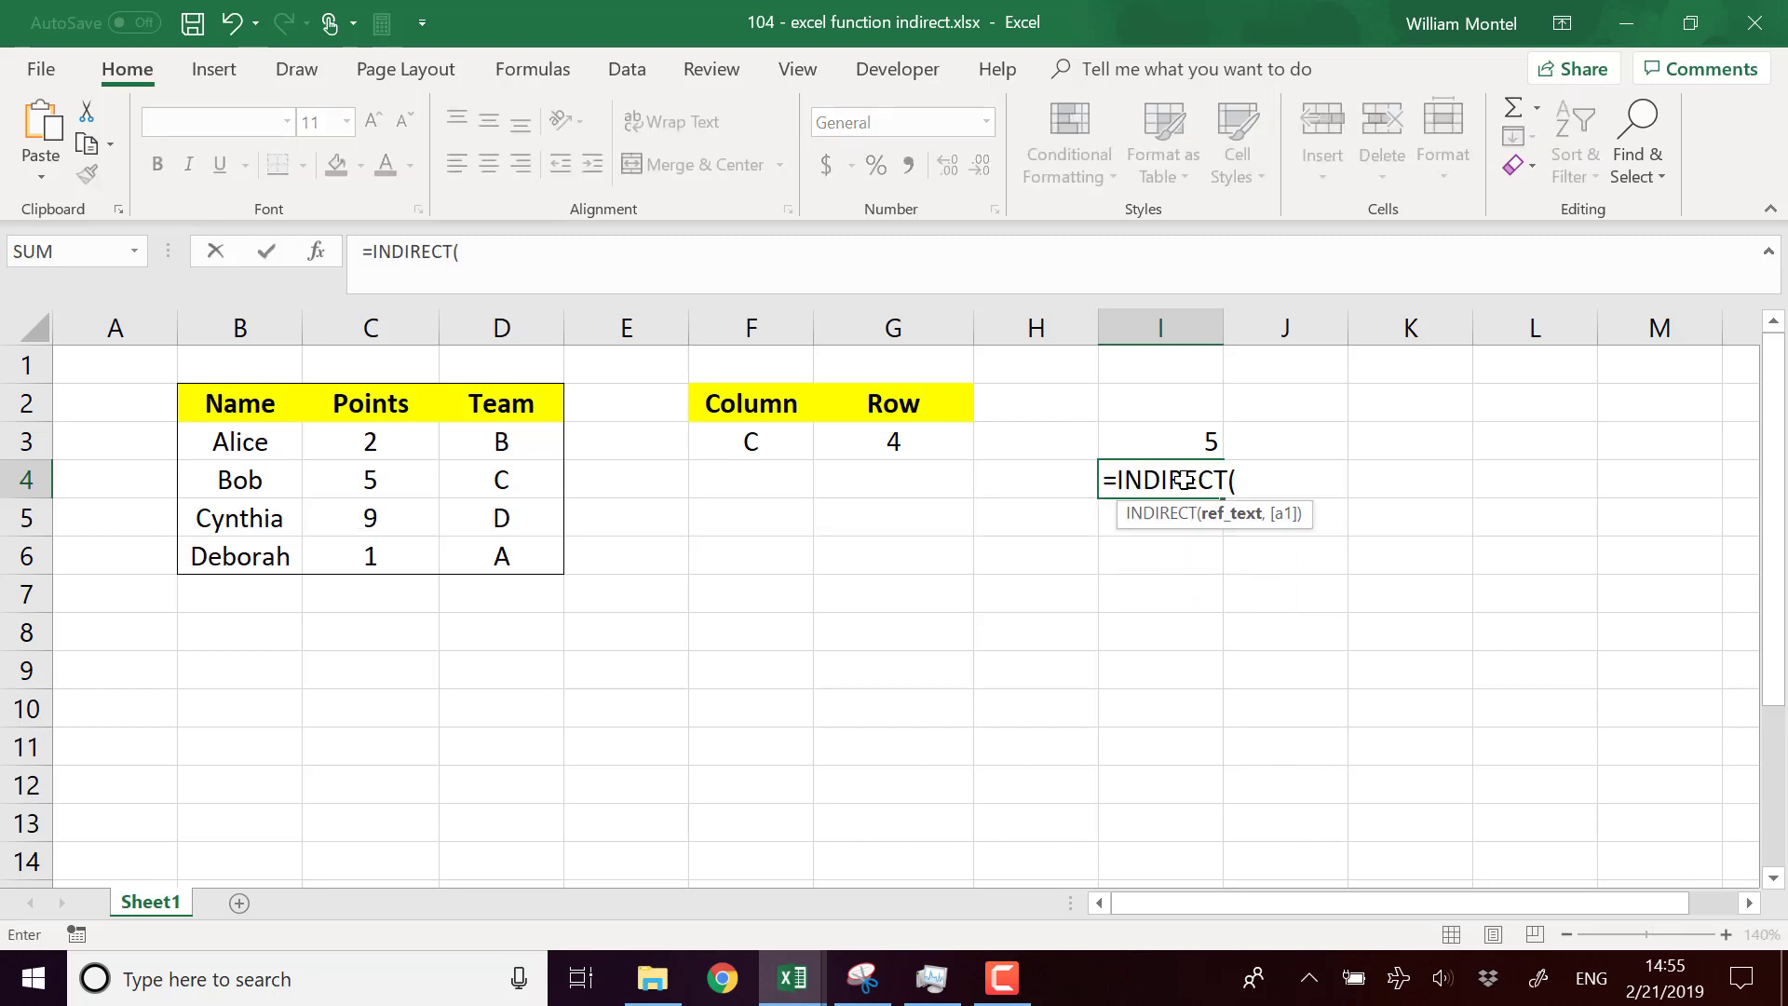
text("C4"))
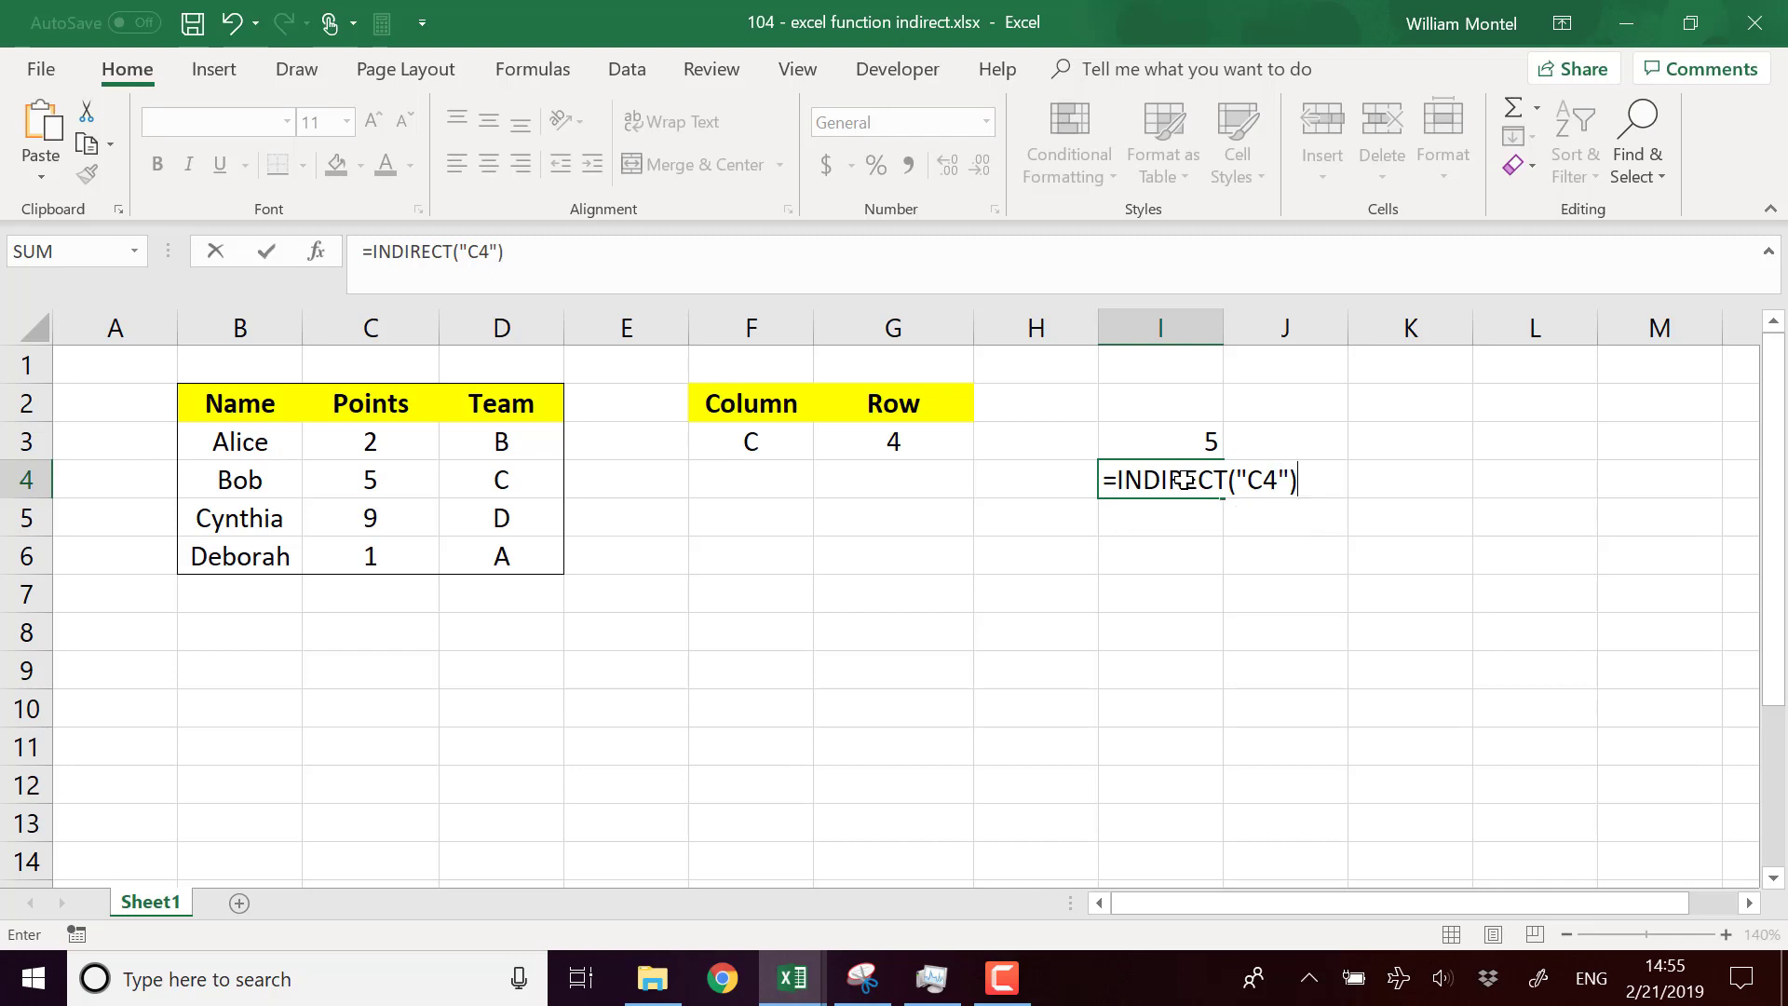
key(Return)
click(1183, 480)
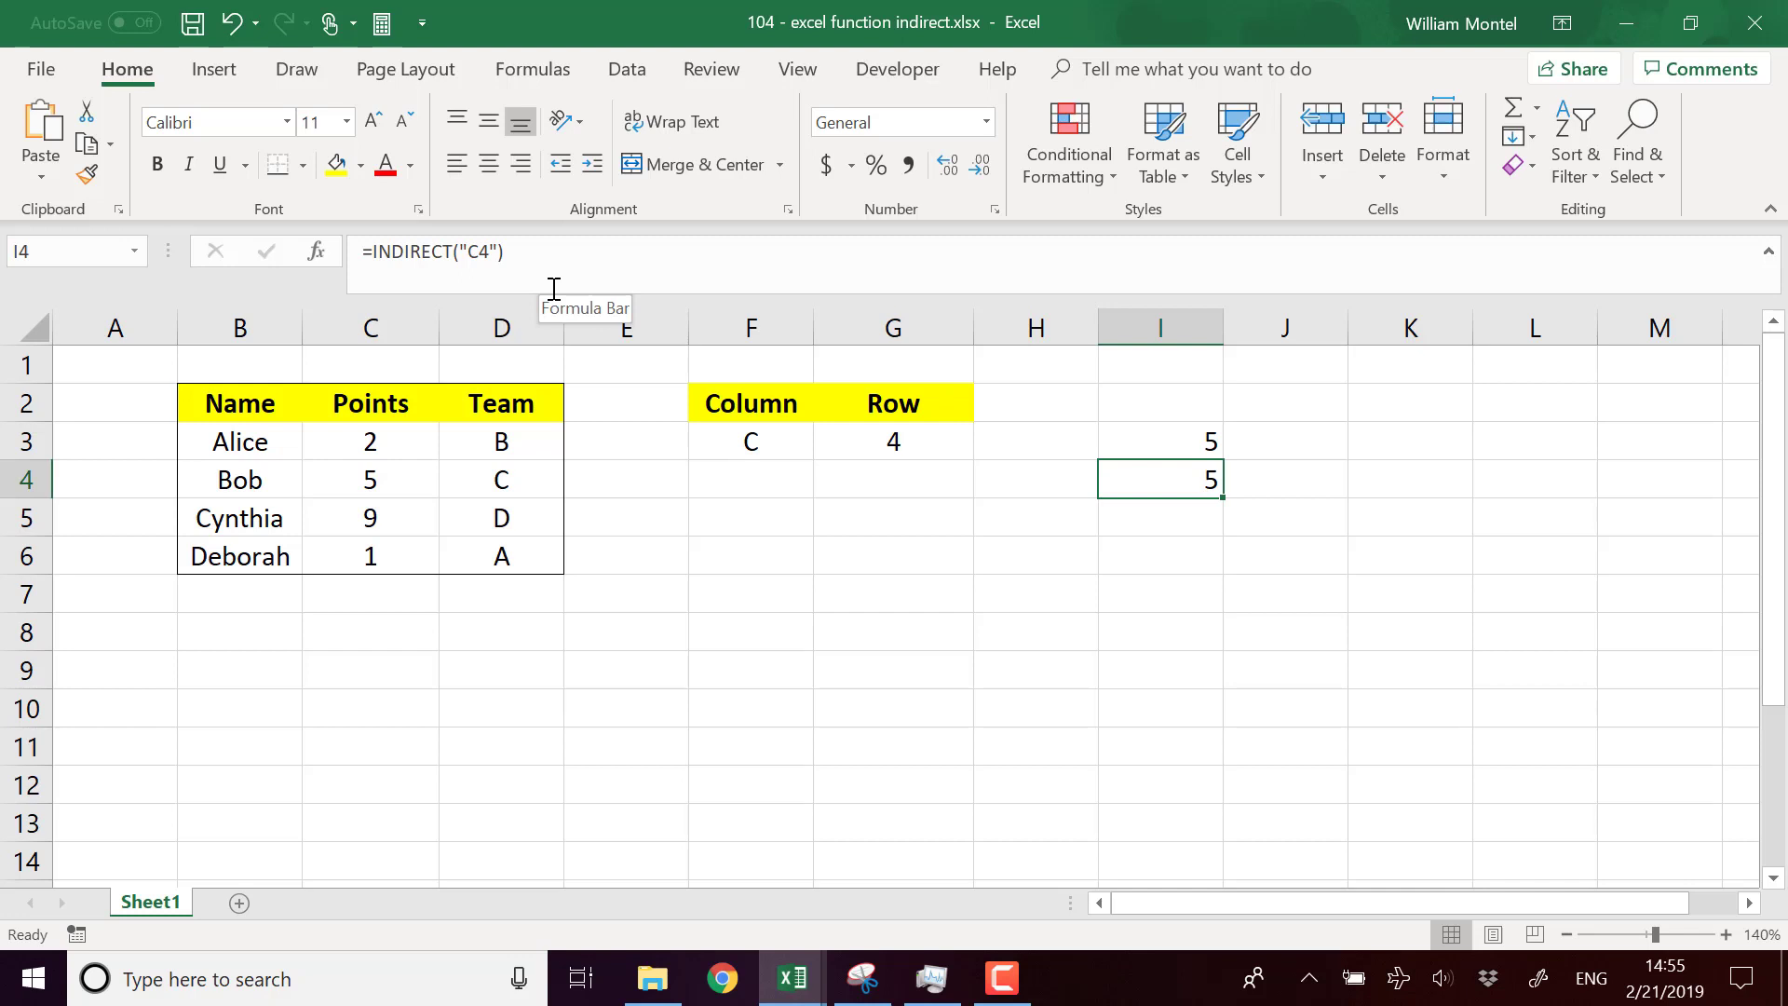
click(470, 256)
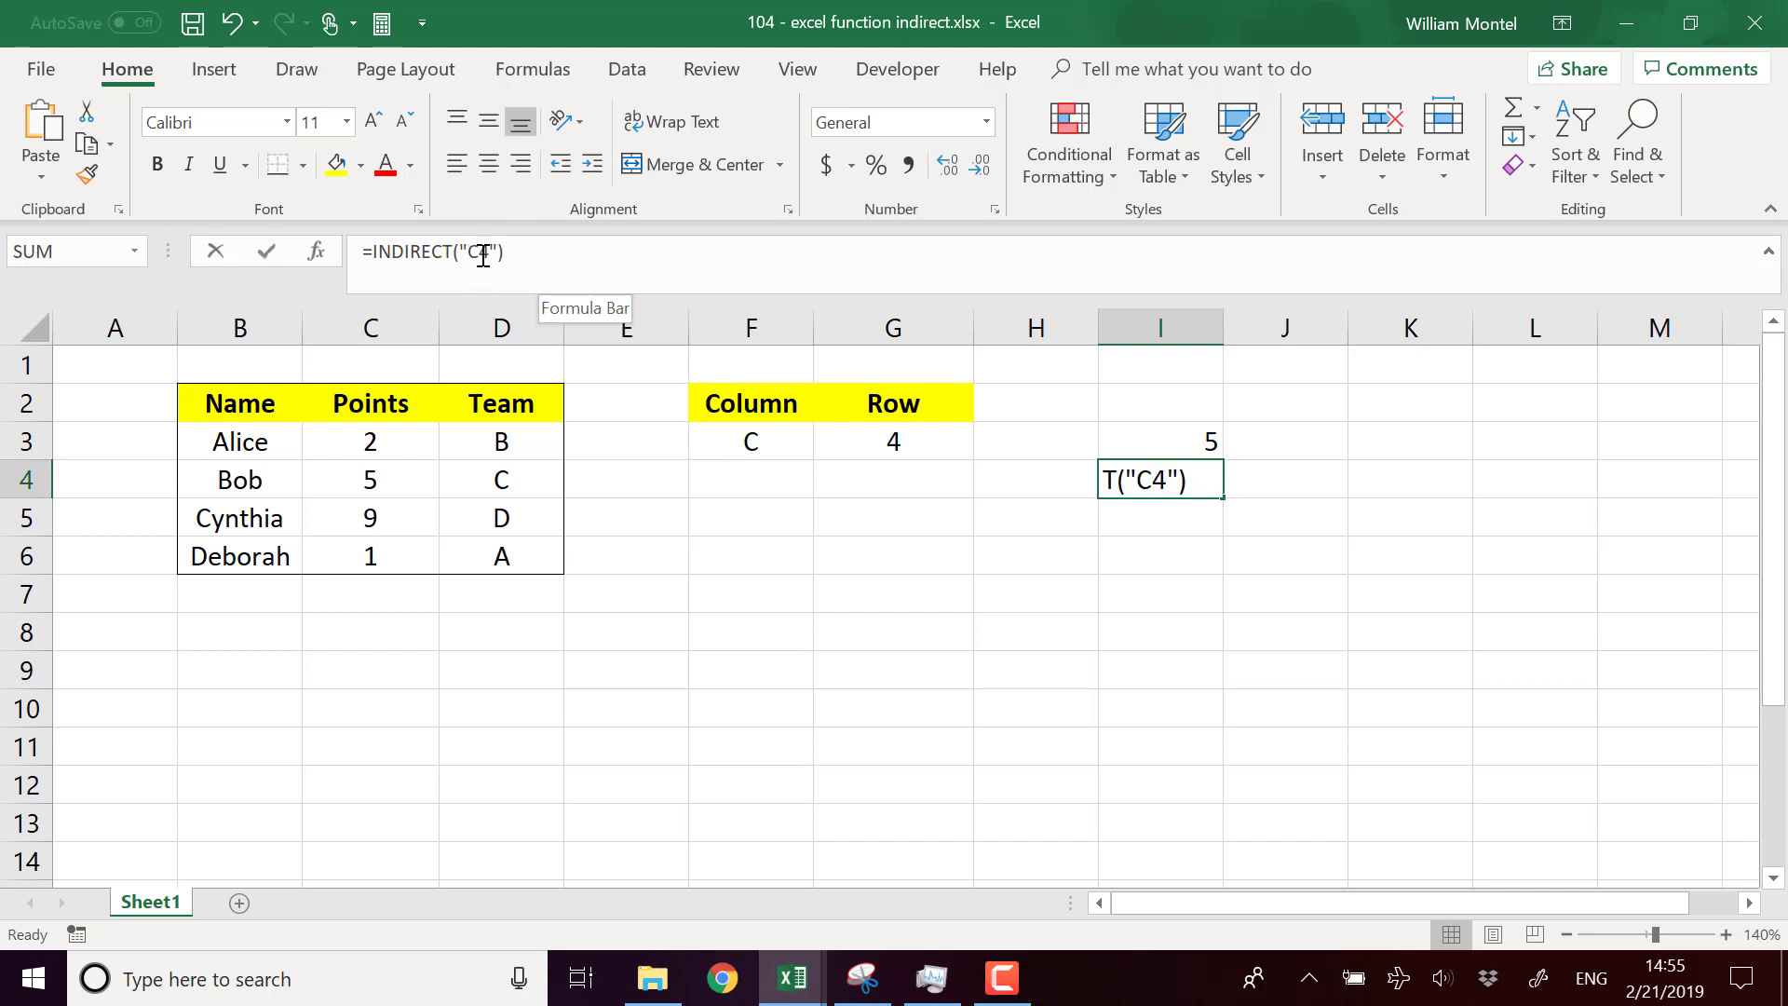
drag(469, 253, 492, 254)
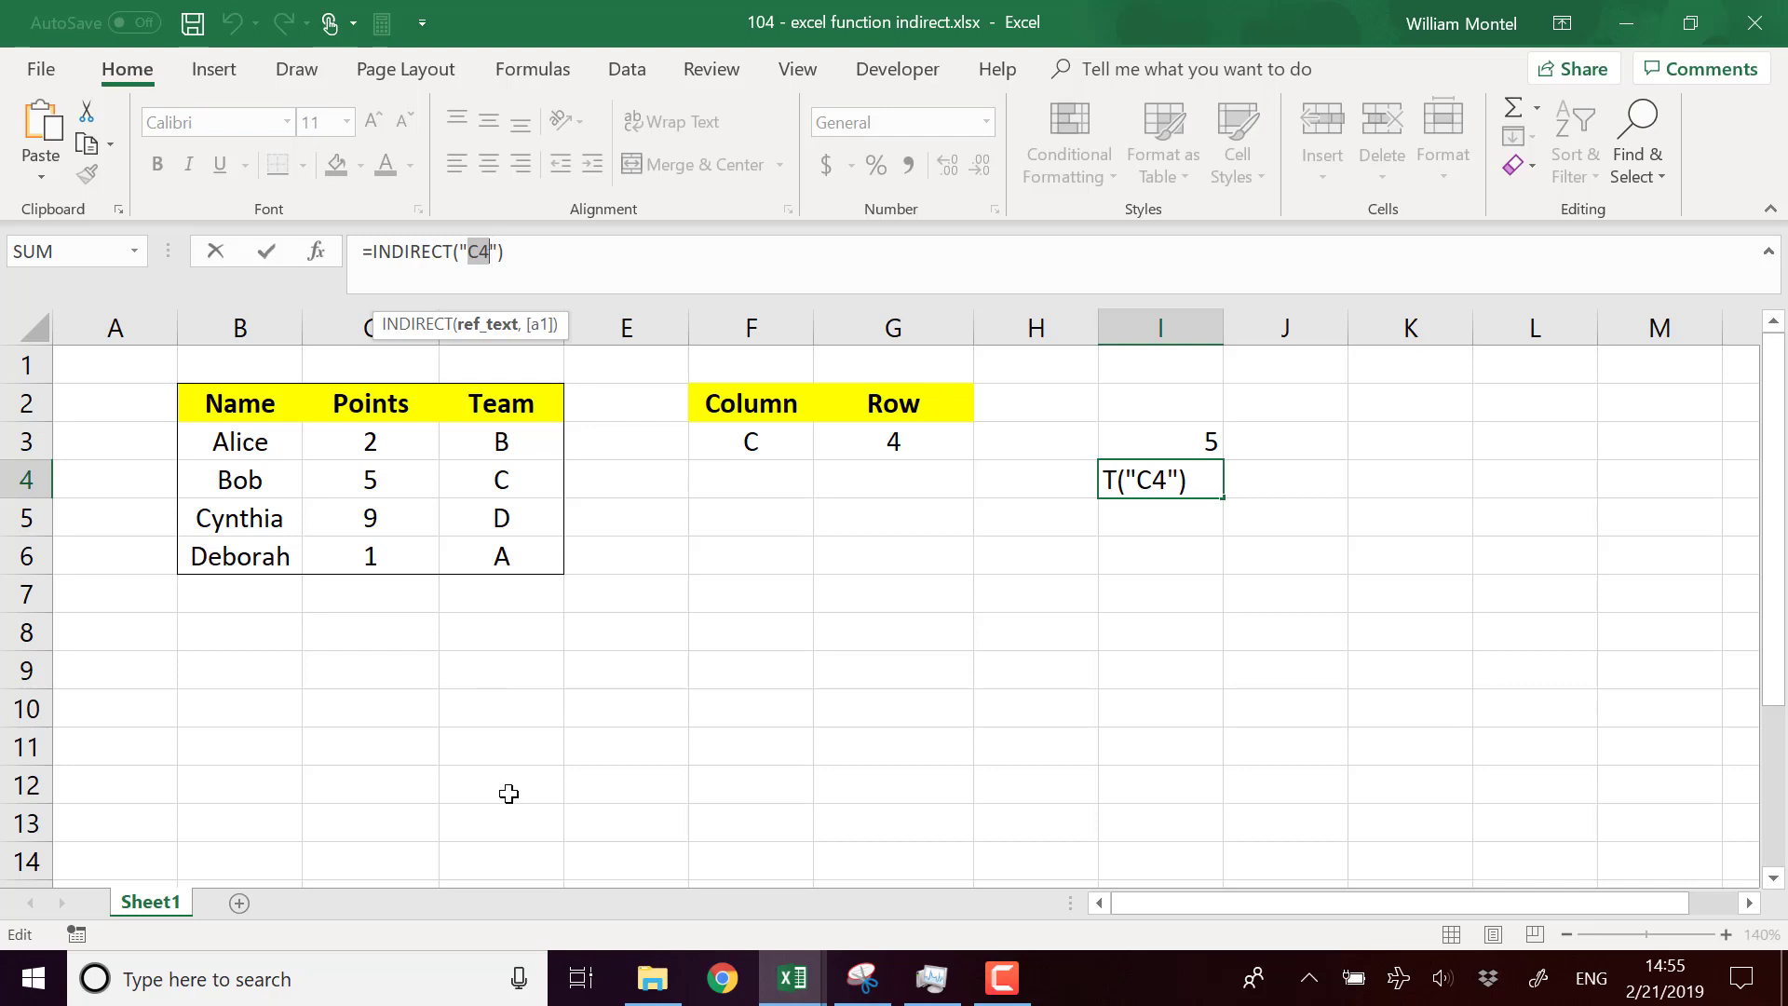
Select C2:C6 and name it points in the Name Box
click(527, 753)
drag(404, 411, 411, 557)
click(88, 258)
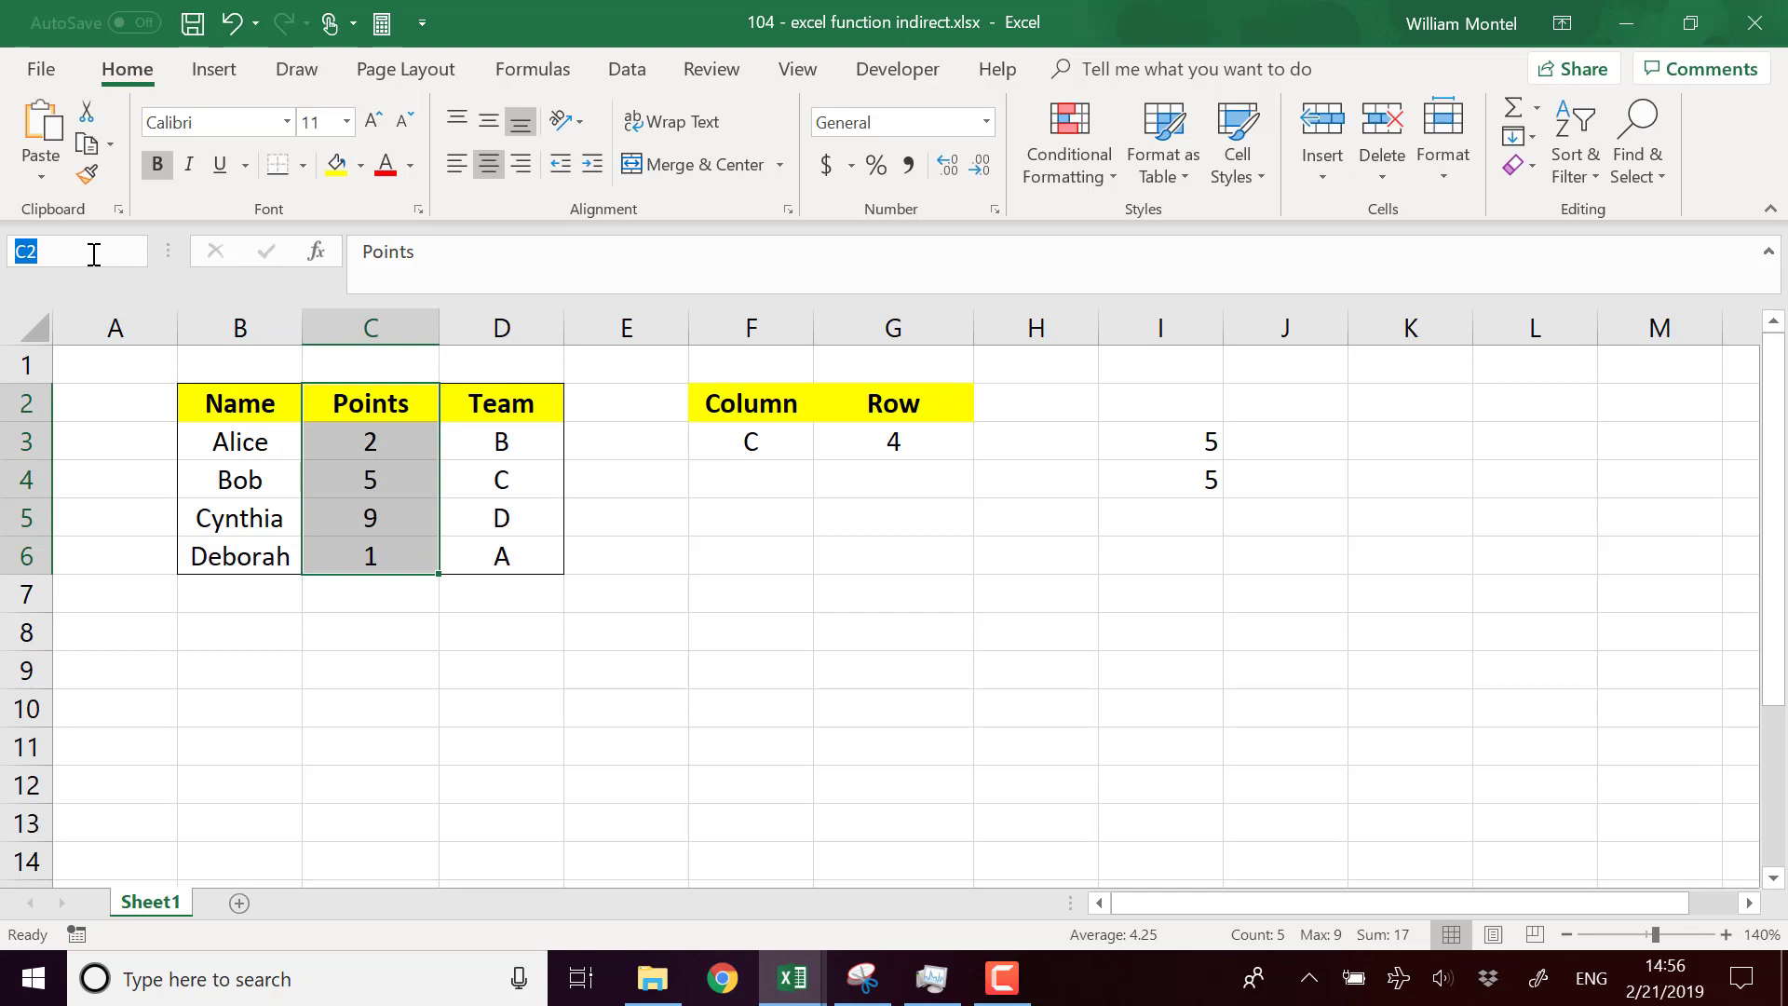
text(points)
key(Return)
click(1034, 557)
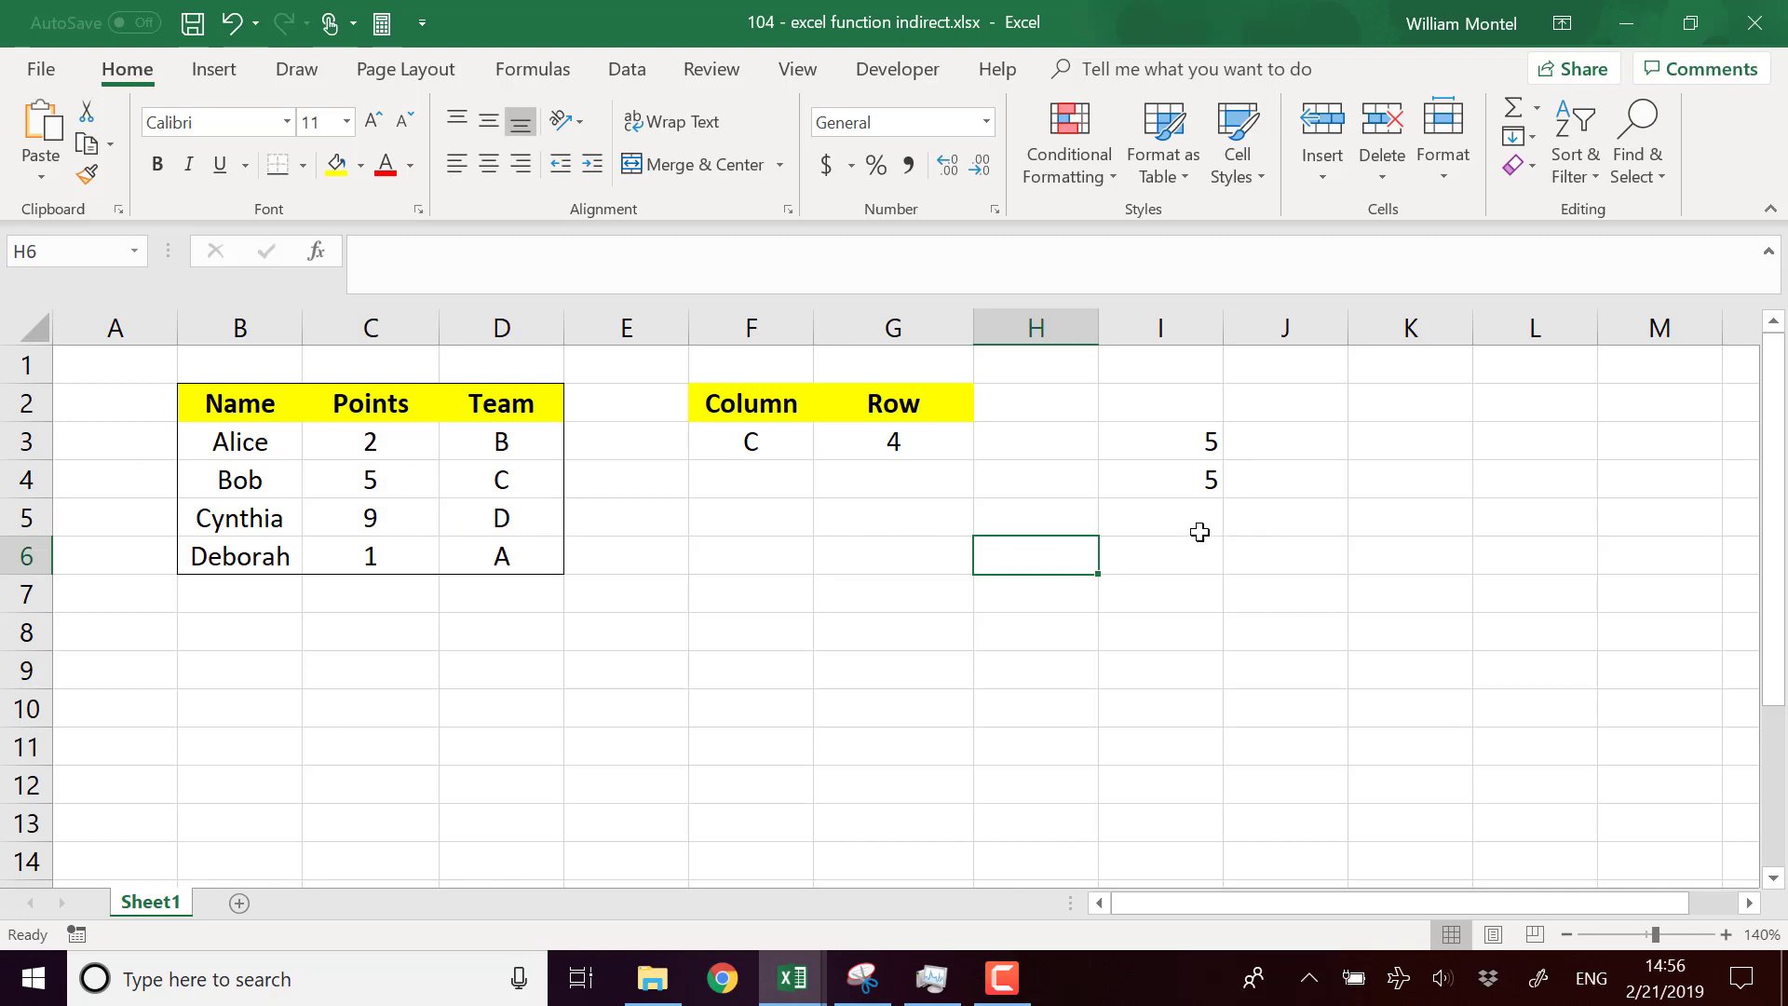
click(1197, 535)
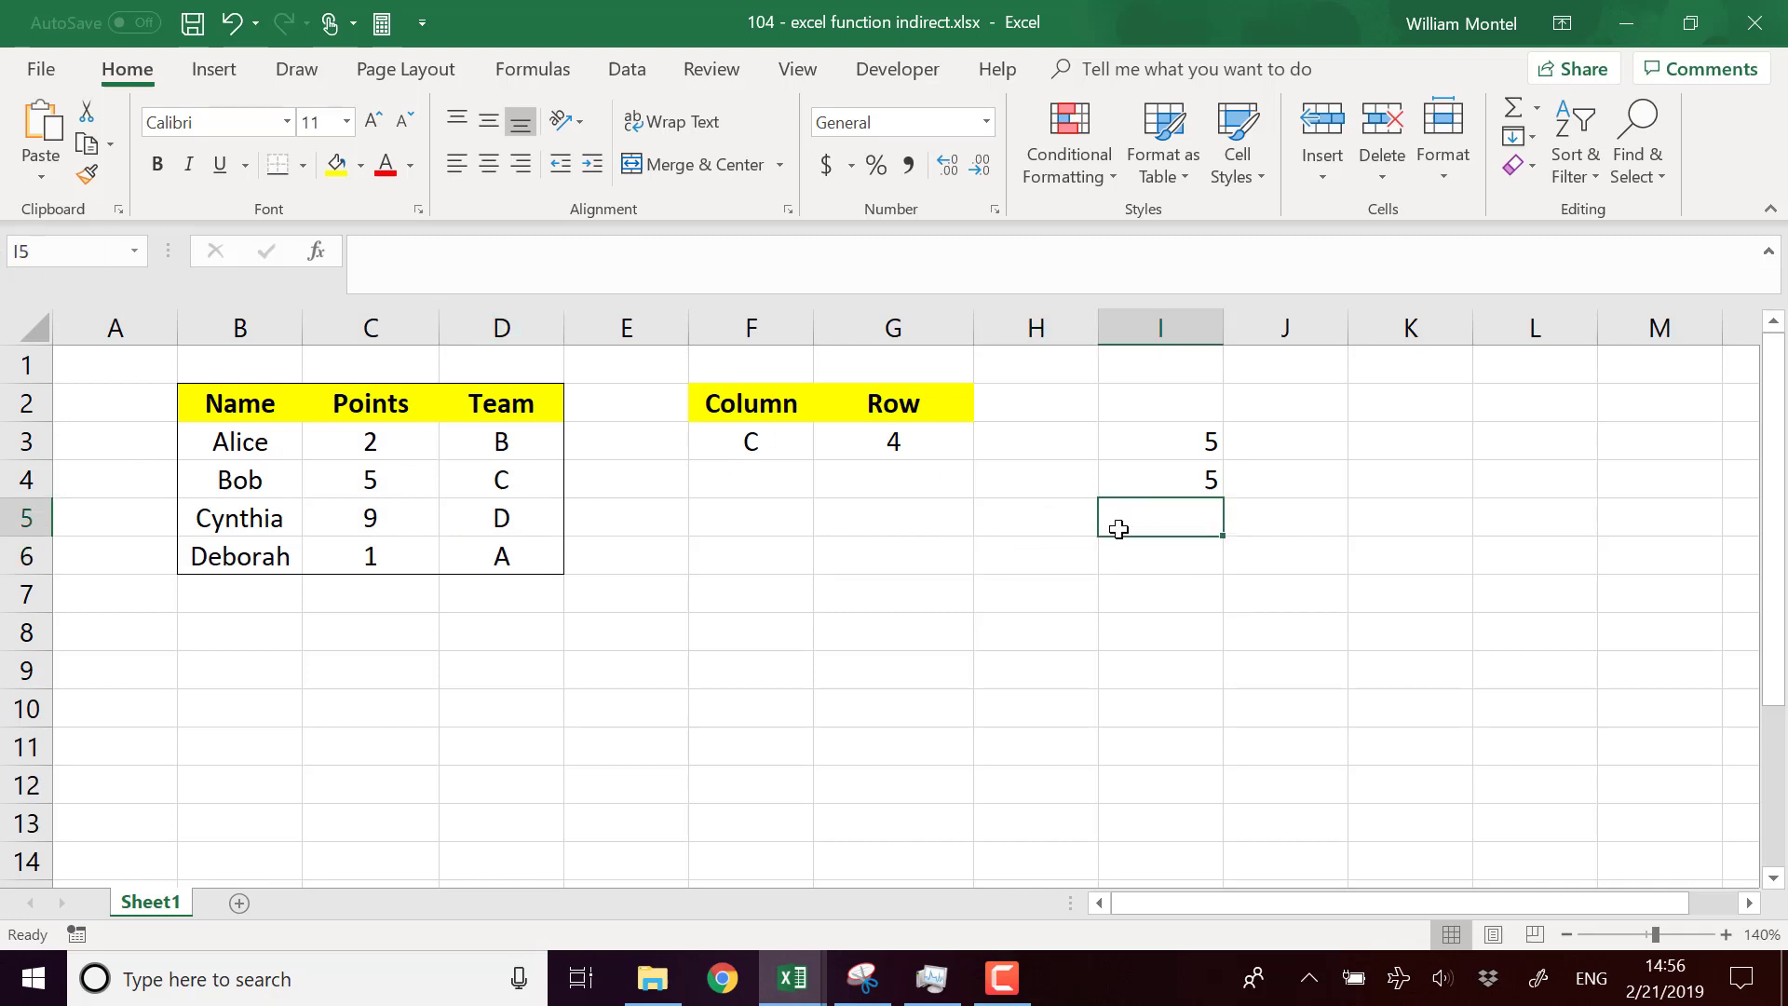
click(1216, 478)
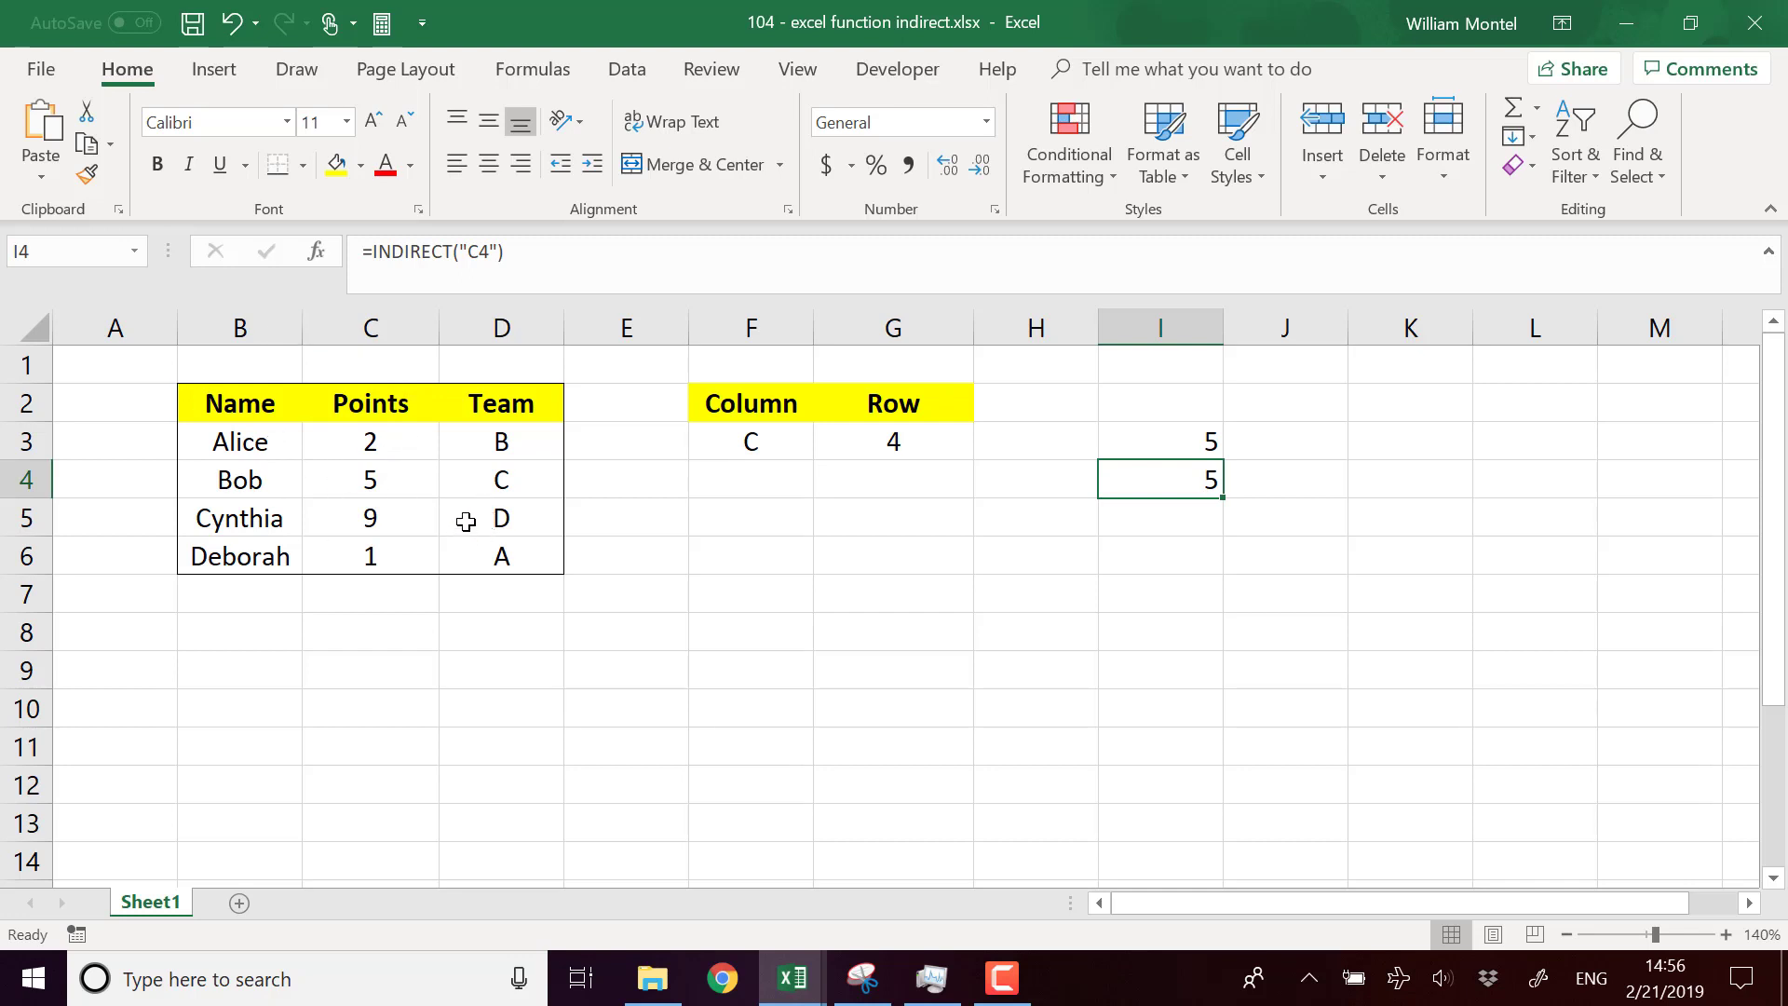
click(1120, 601)
Enter the label points in F5
click(756, 519)
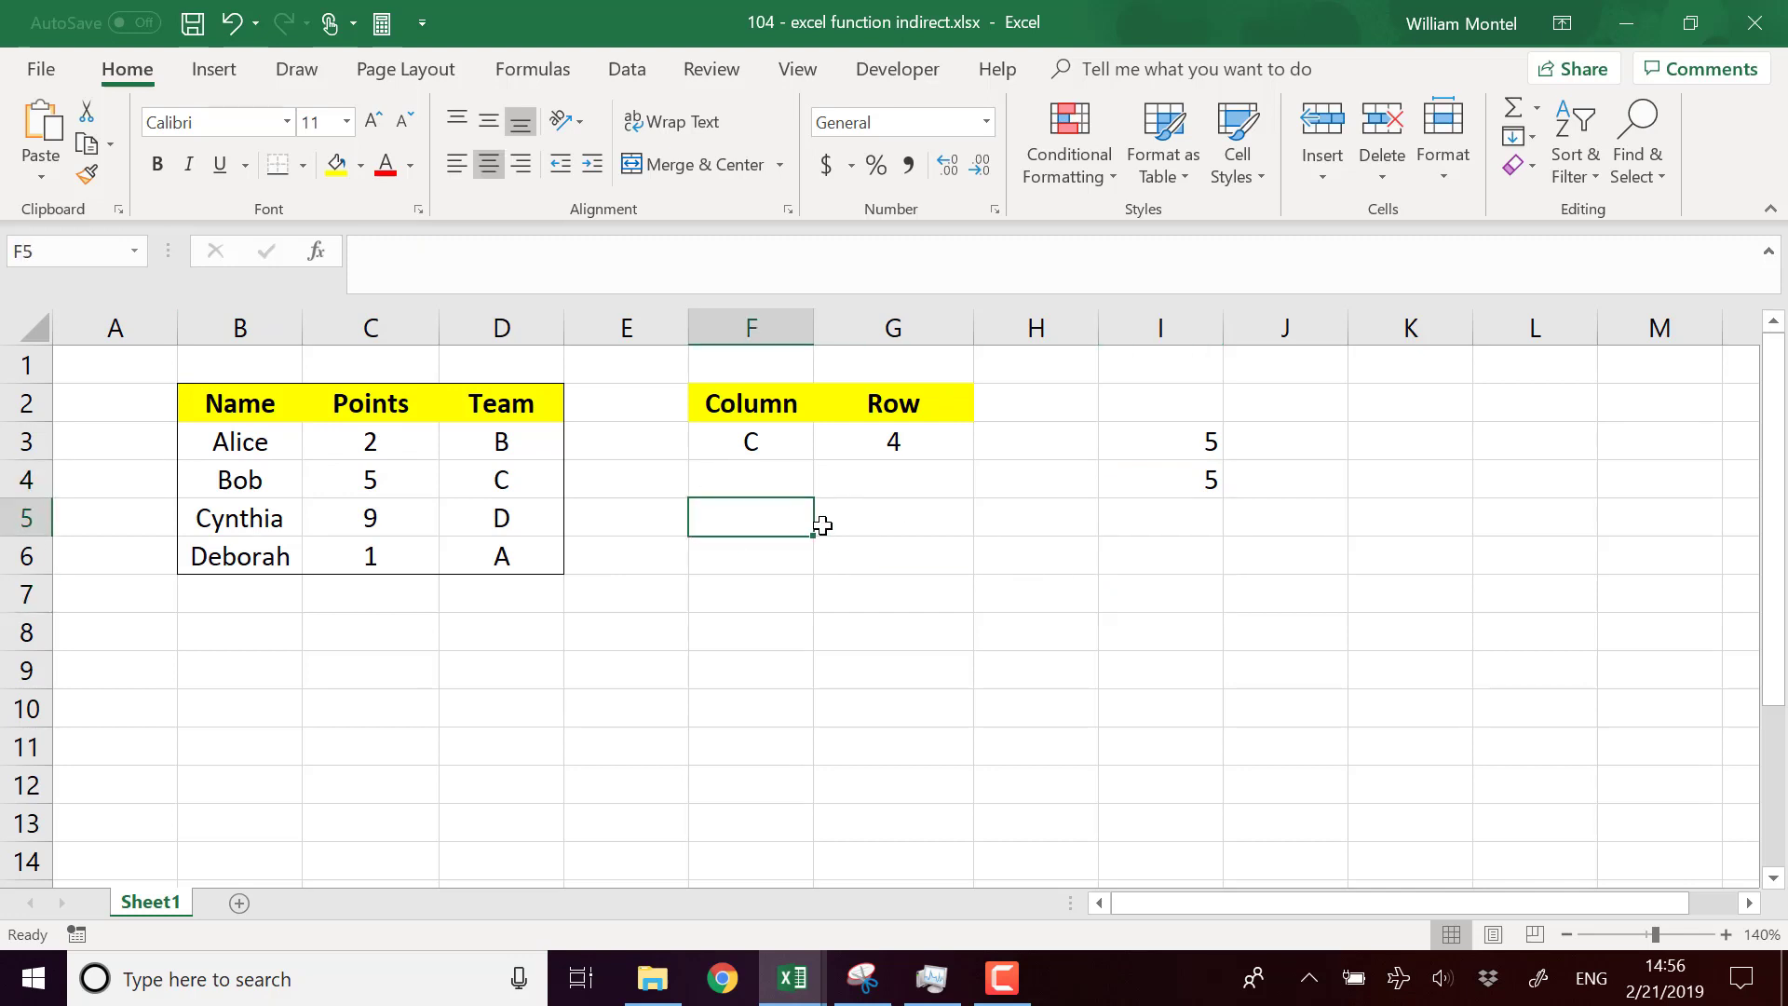
text(points)
key(Return)
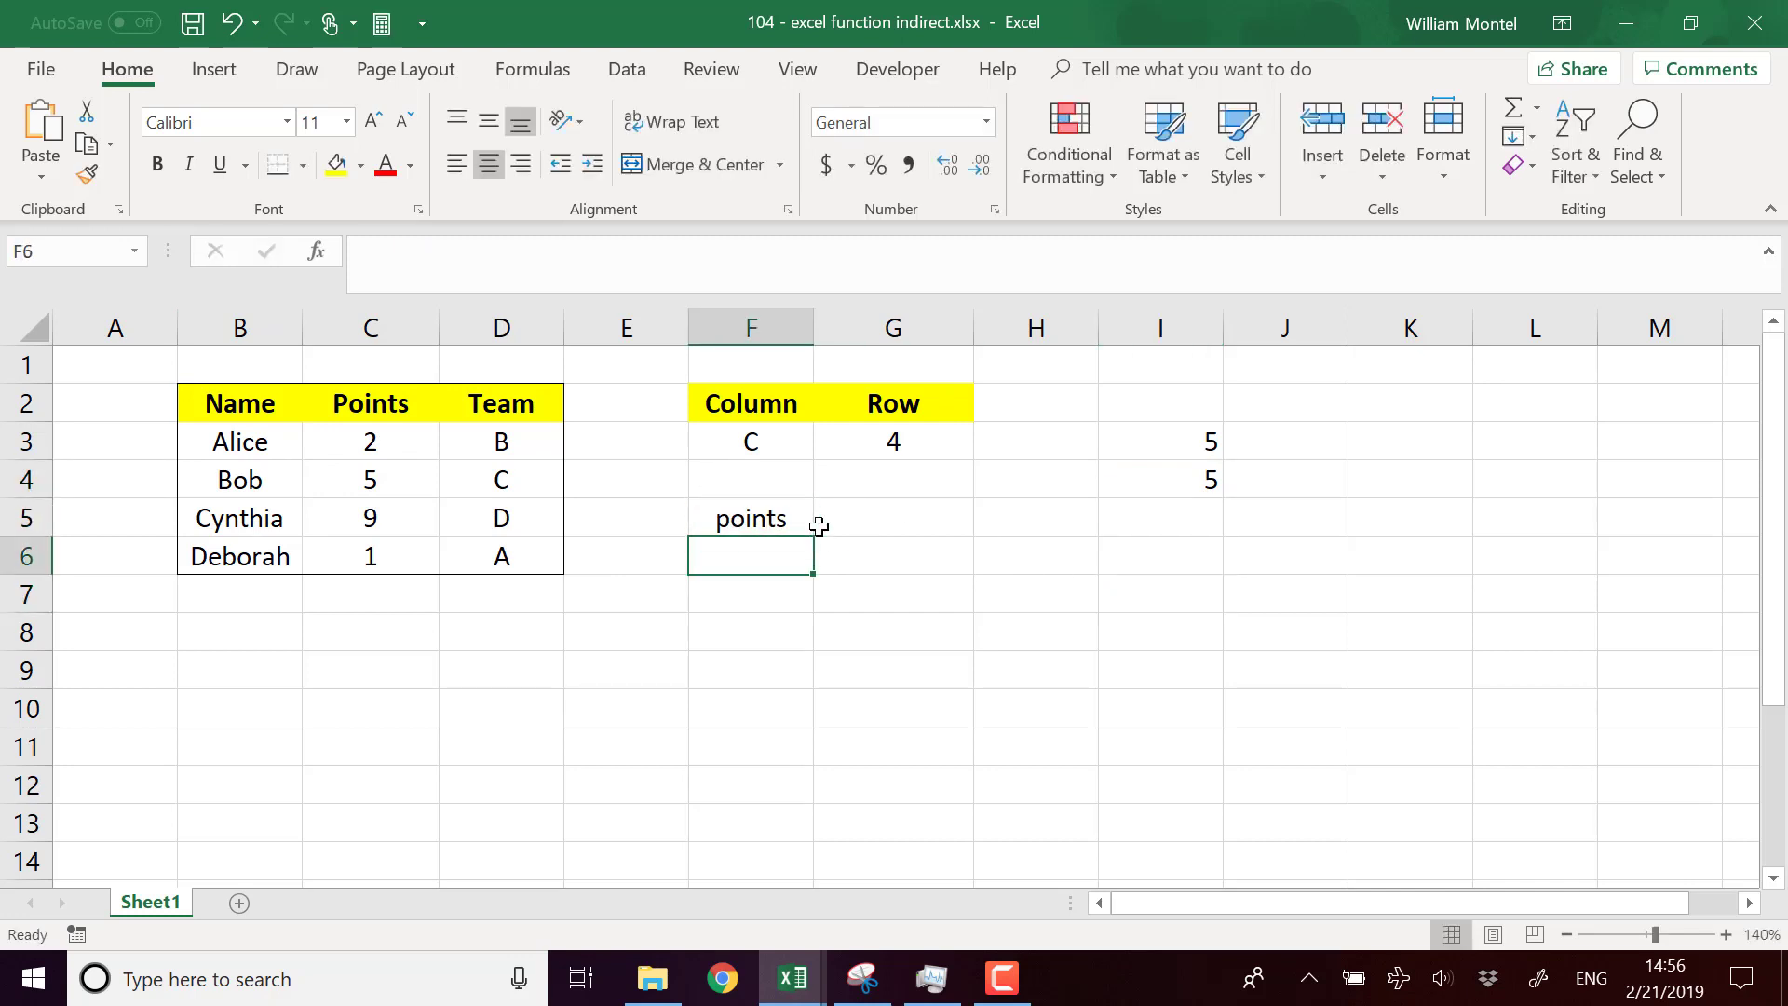
key(Up)
key(Right)
Enter =SUM(F5) in G5, which returns 0
key(Right)
key(Right)
key(Left)
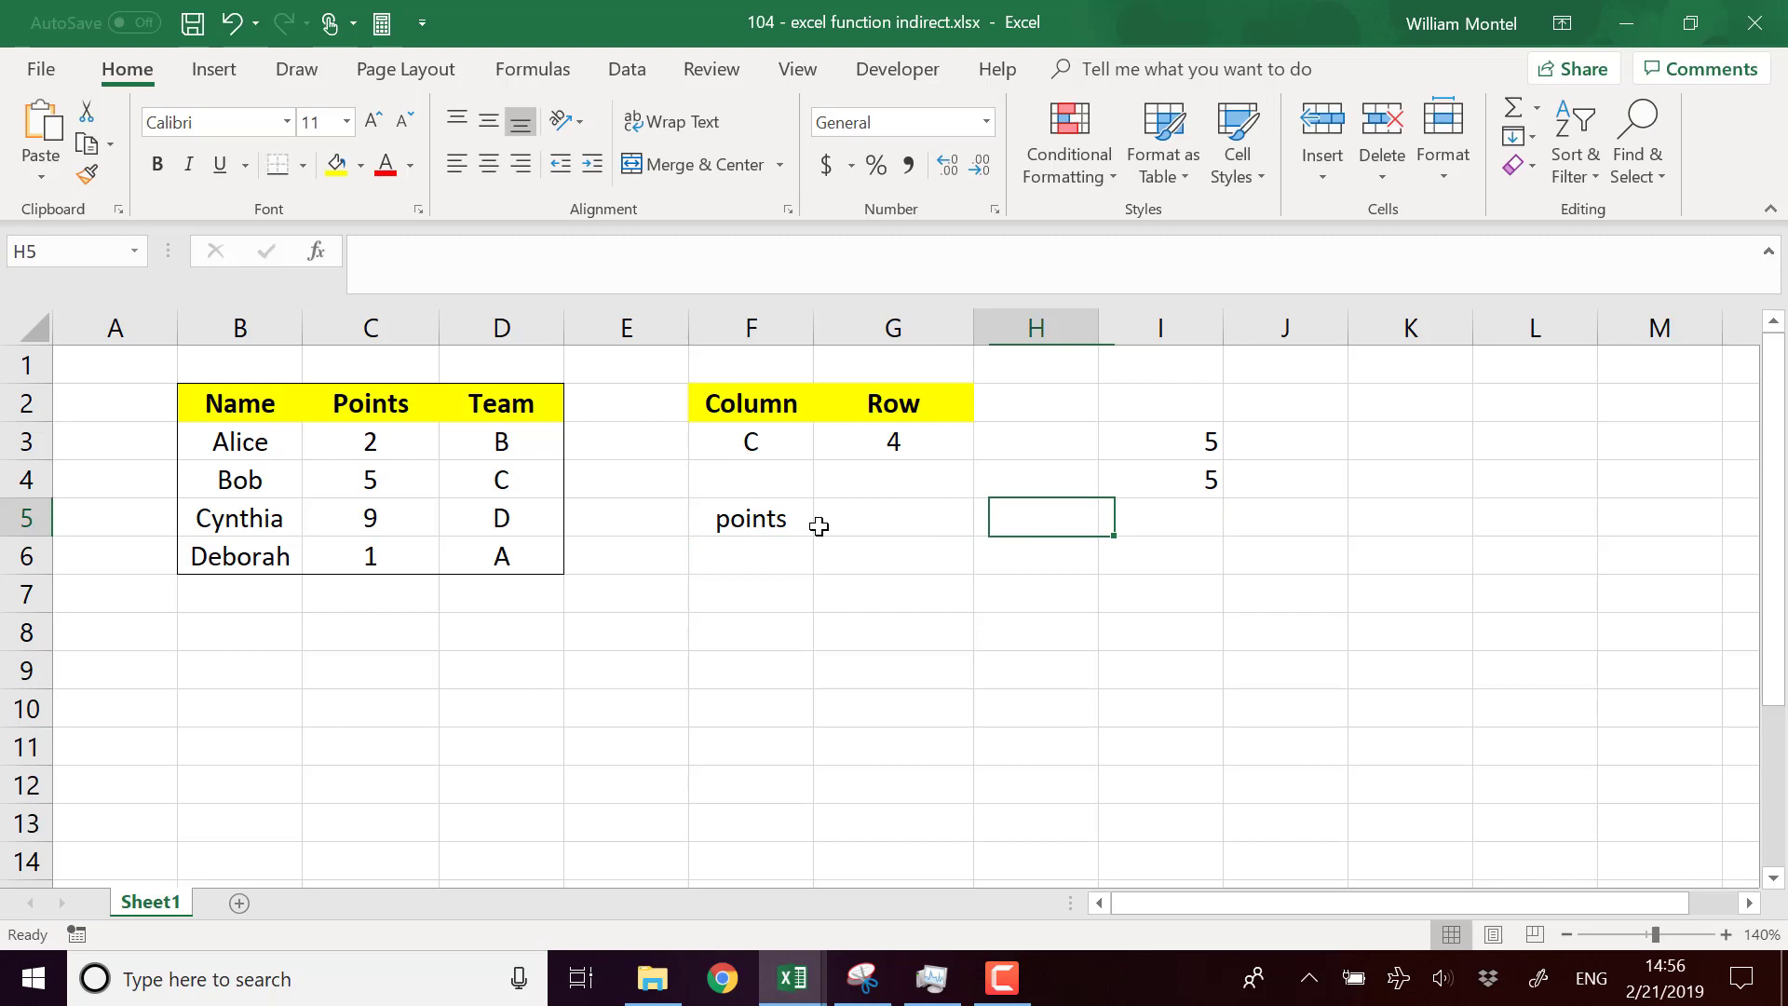
key(Left)
key(Left)
key(Right)
key(Left)
key(Right)
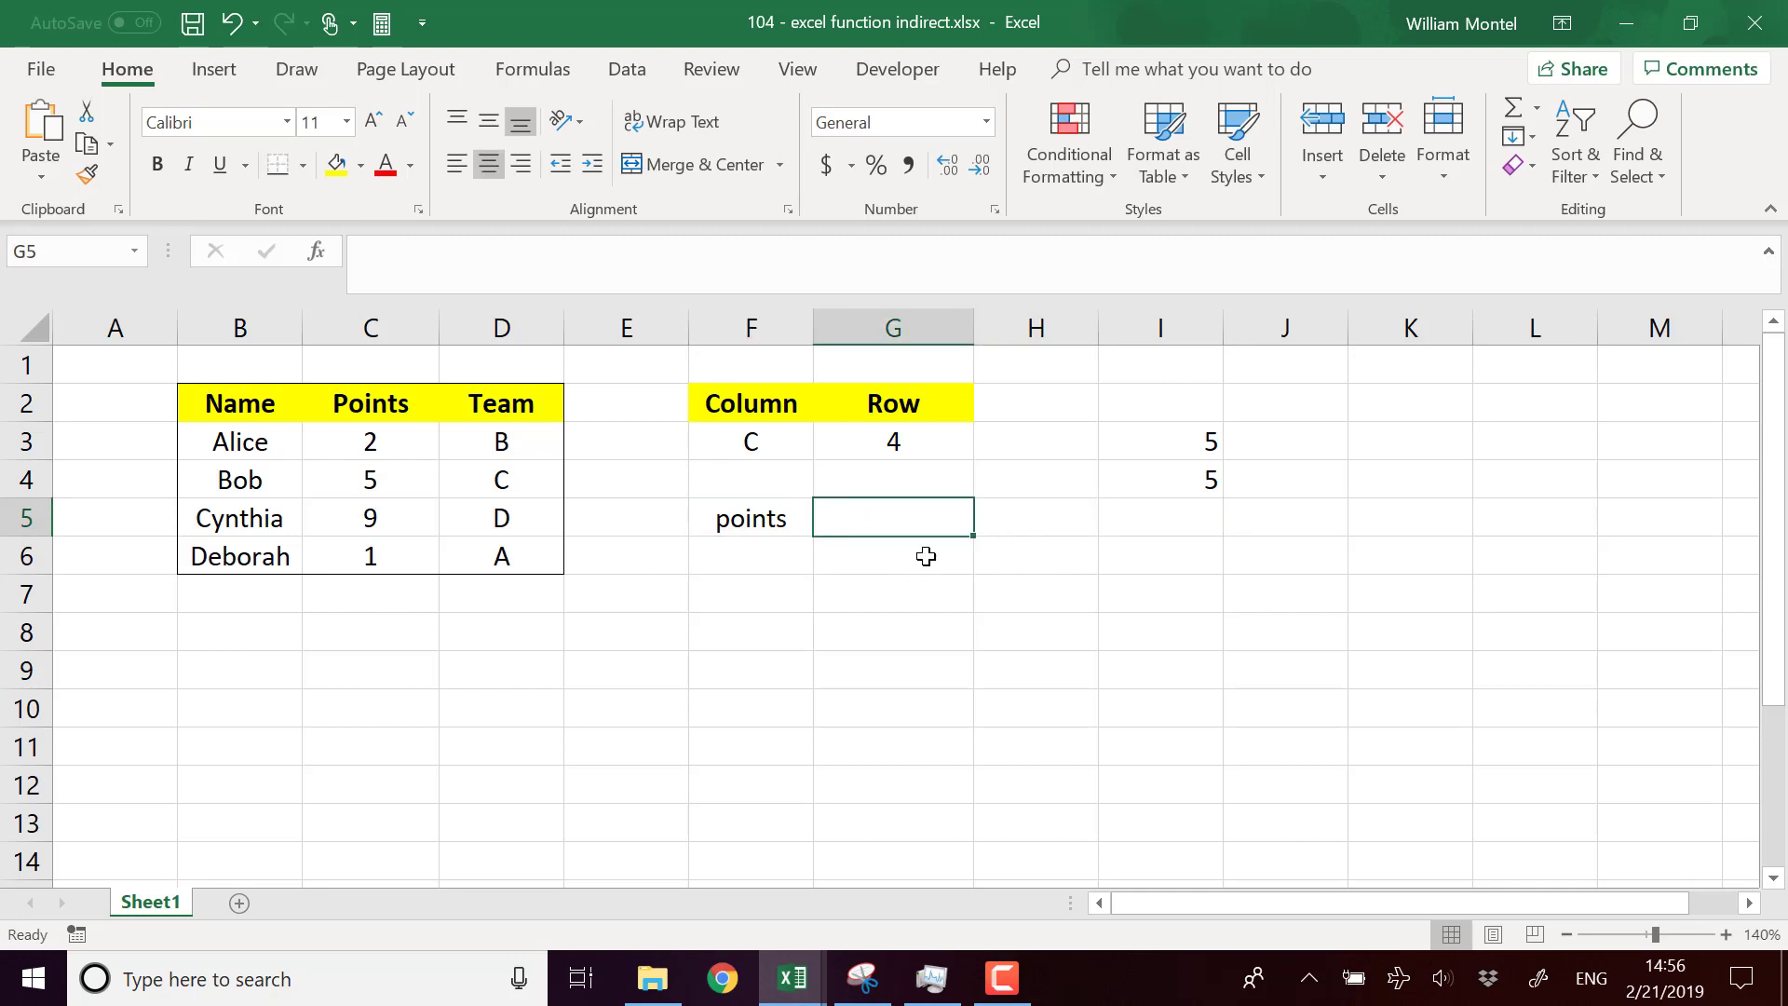
text(=sum)
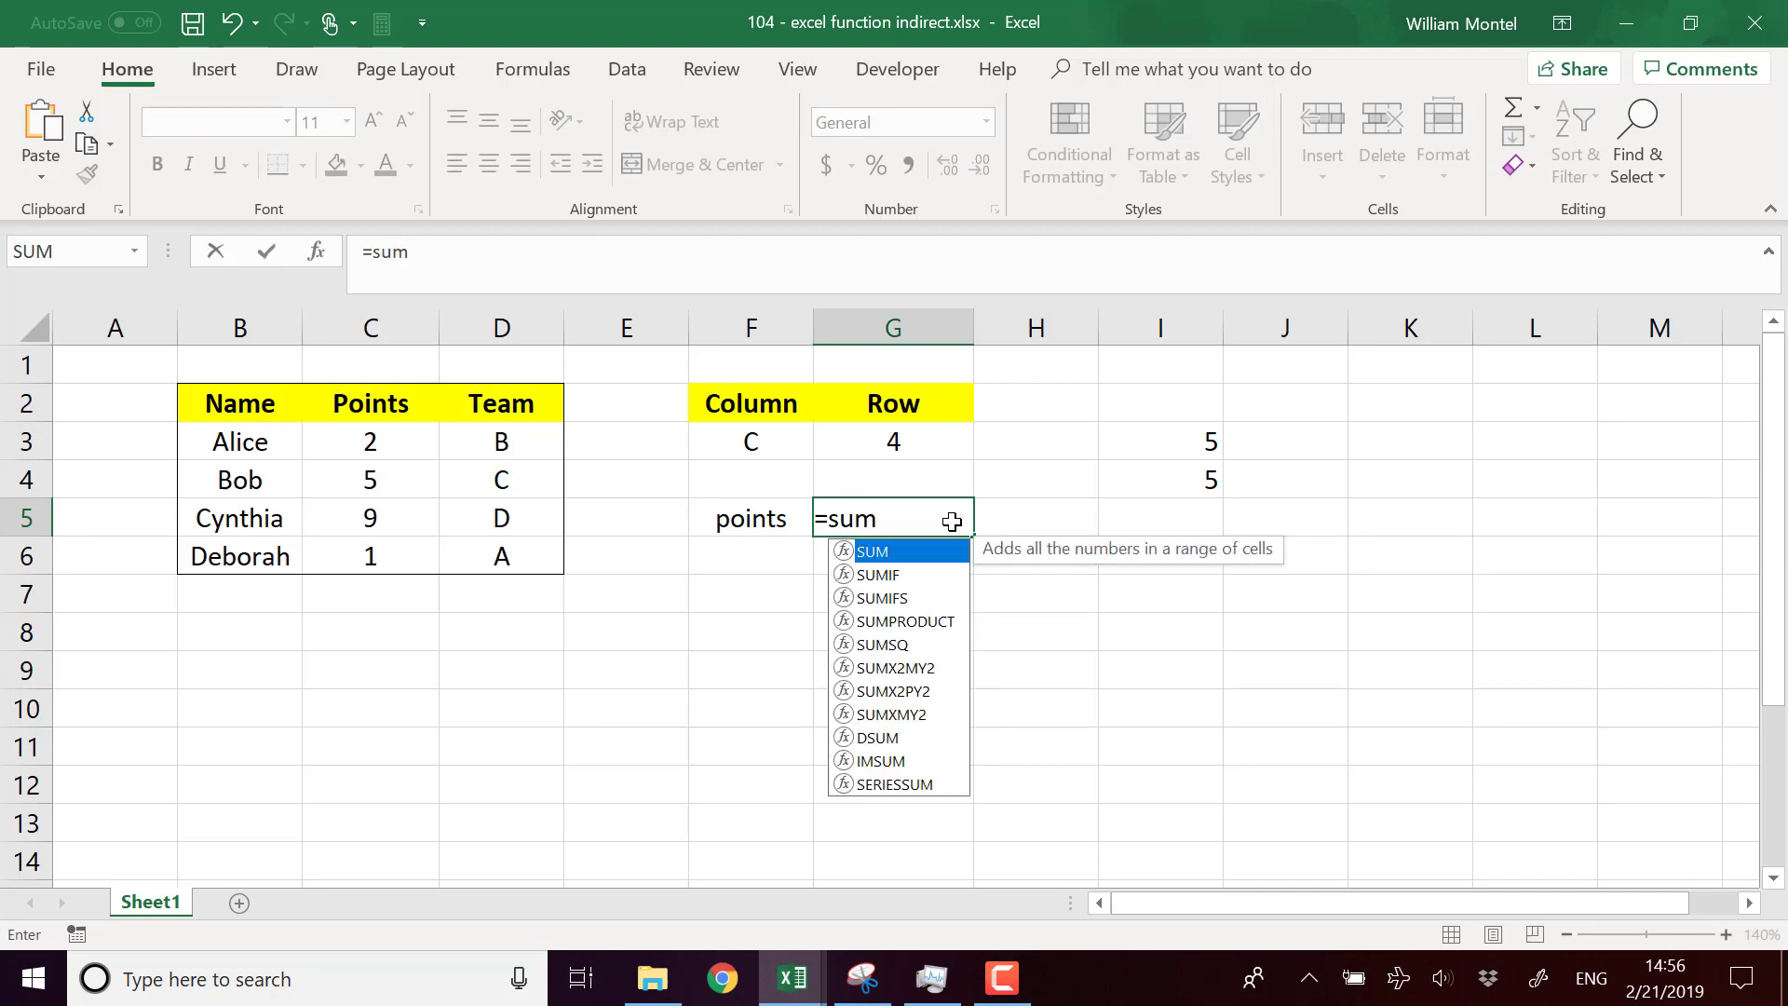
text(()
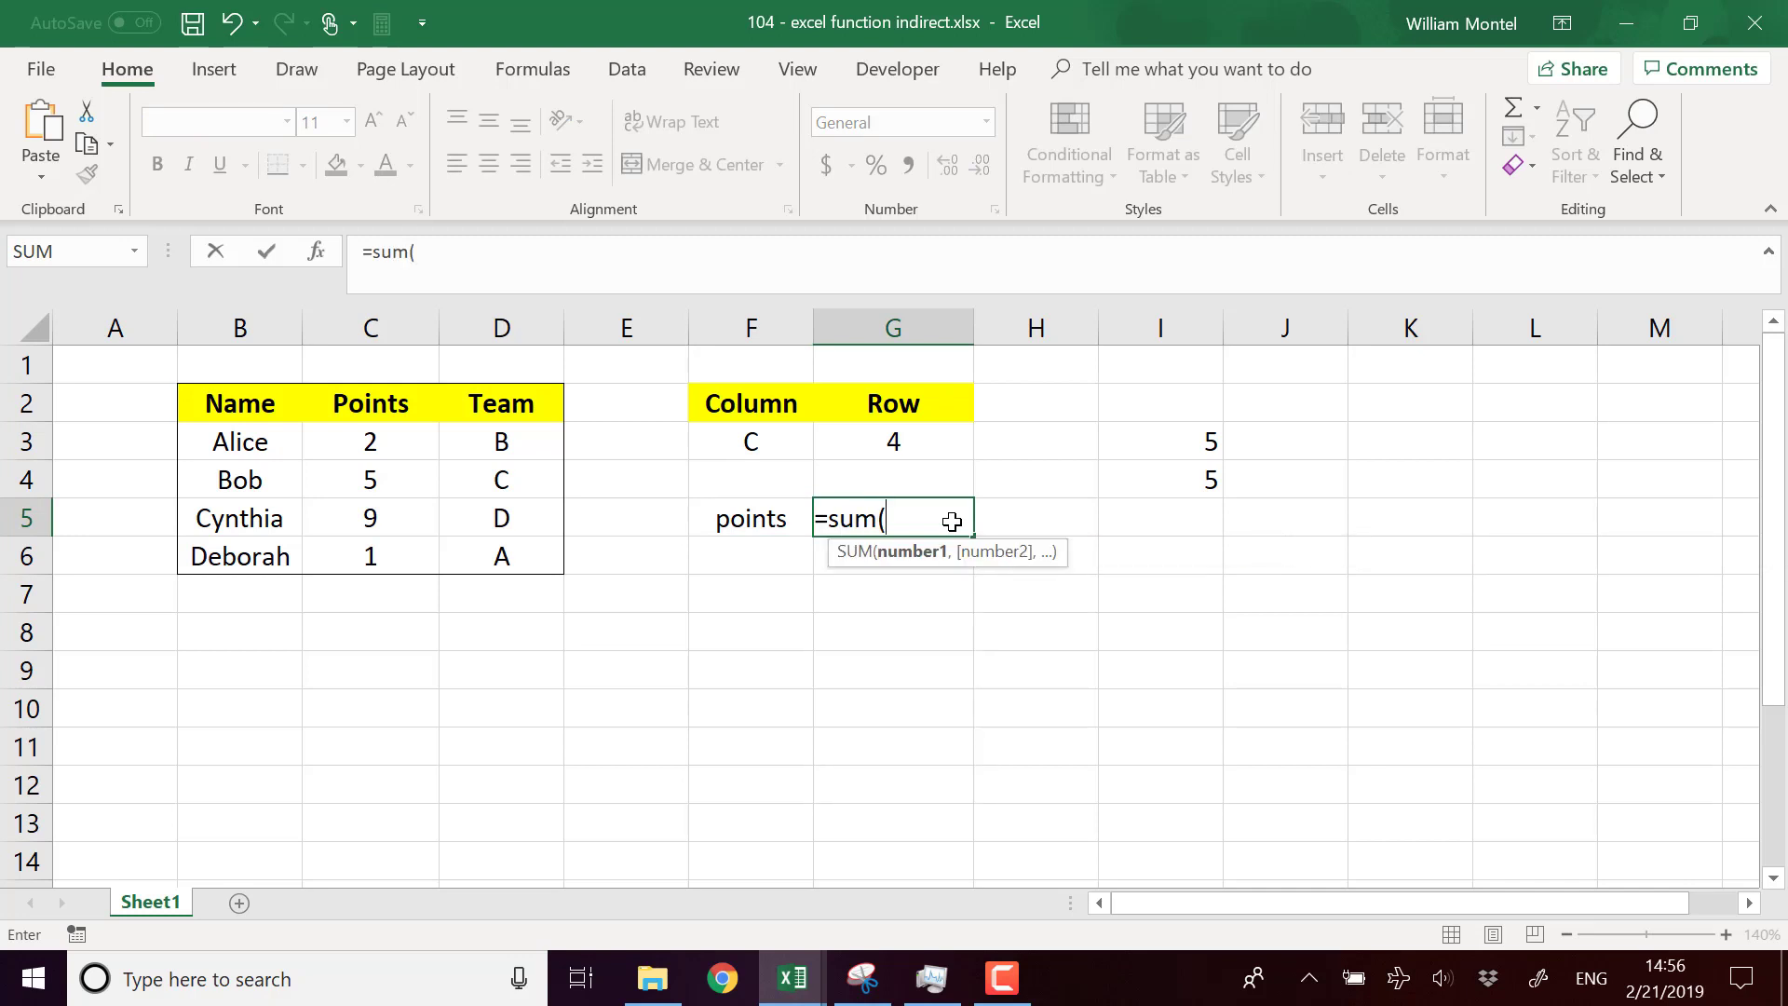
key(Left)
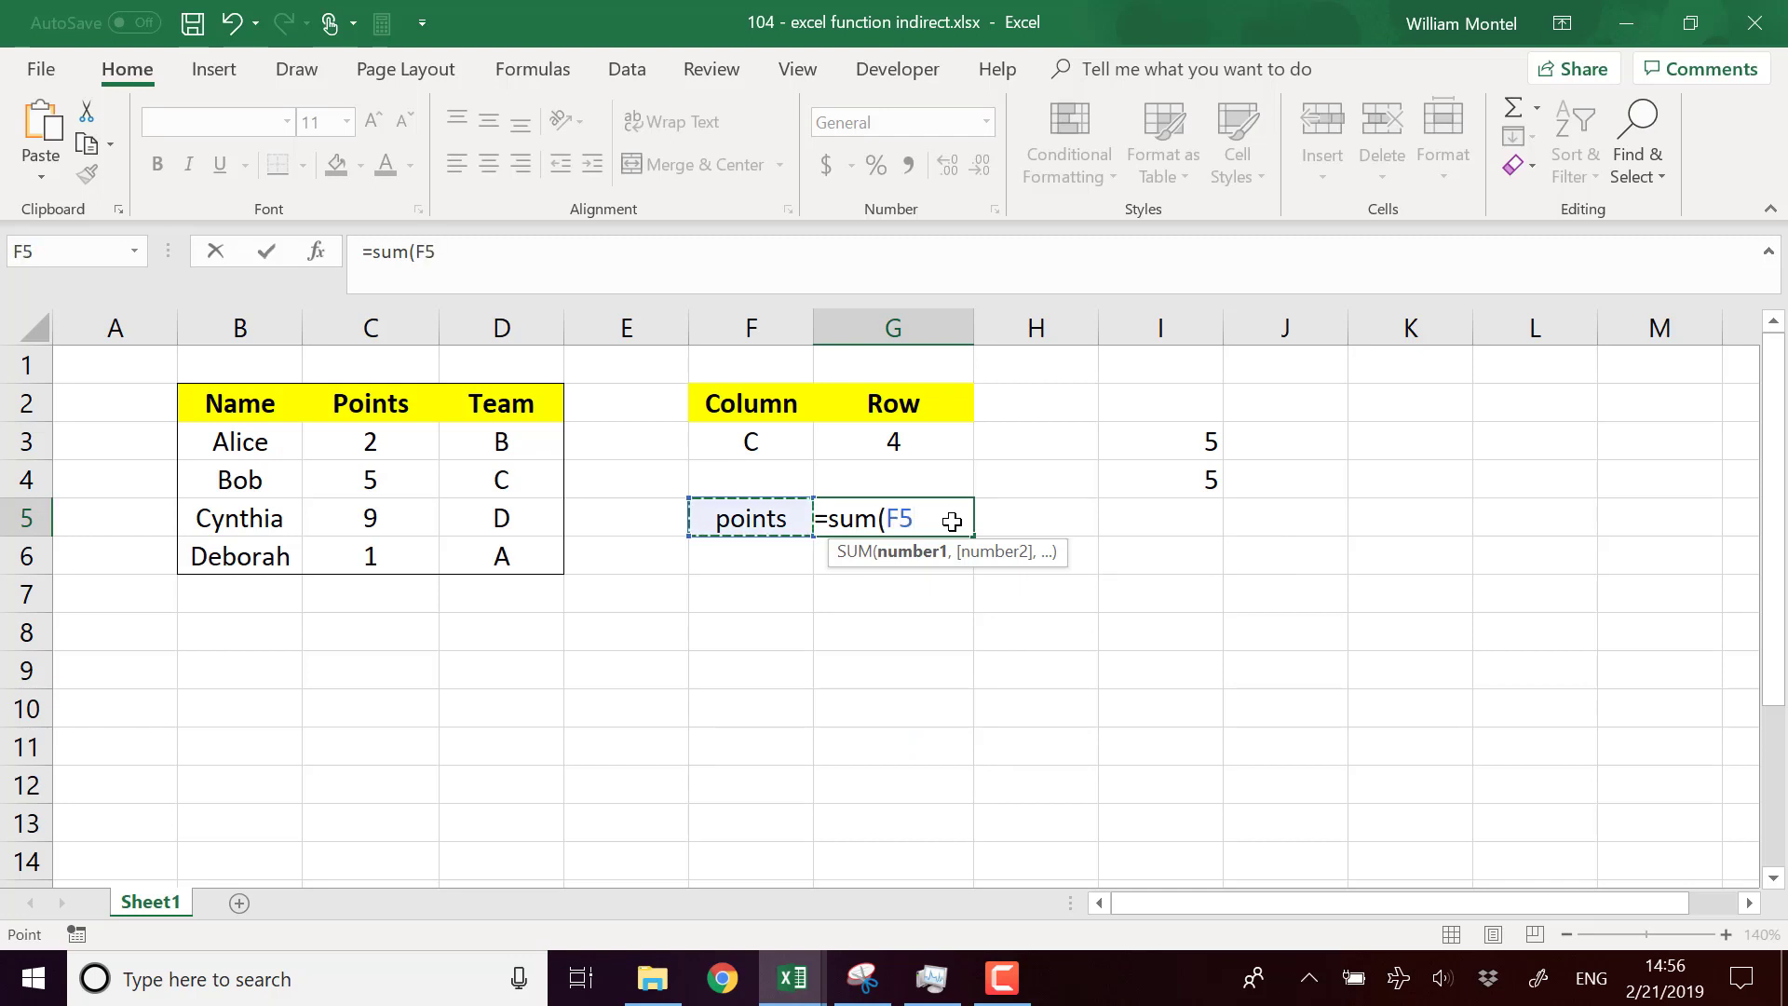
text())
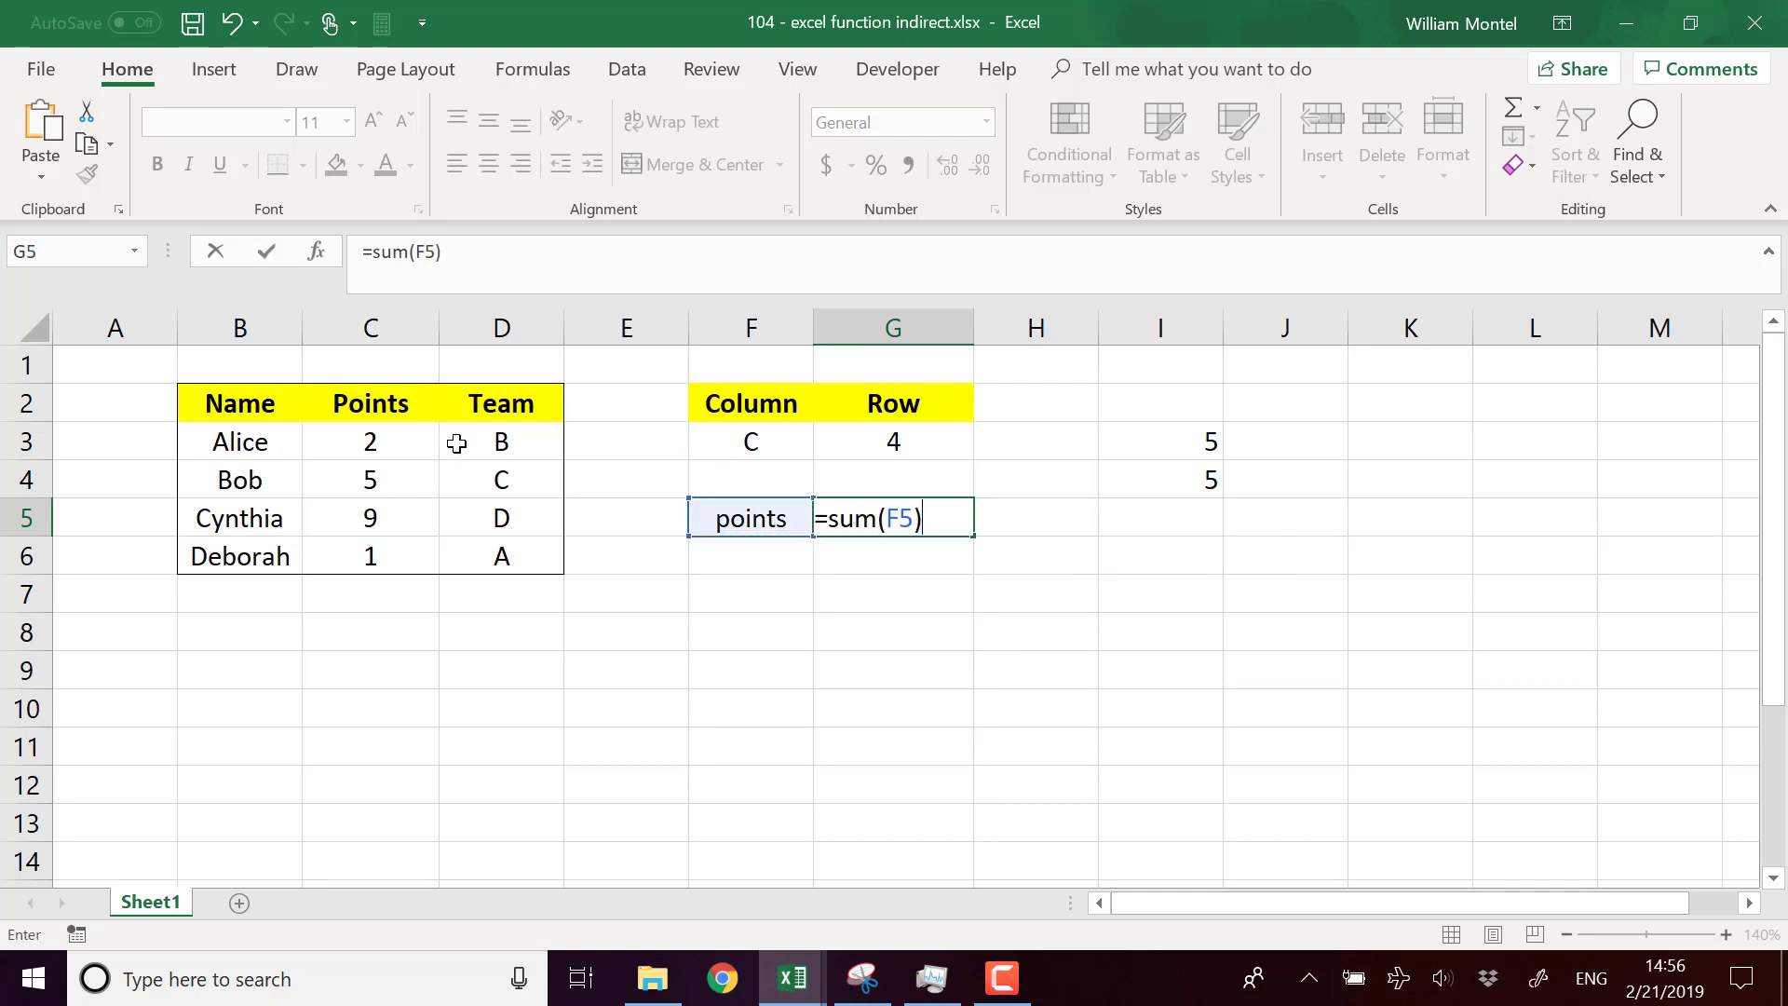
key(ctrl+Return)
key(Return)
Inspect G5's formula and recommit =SUM(F5) unchanged
click(883, 512)
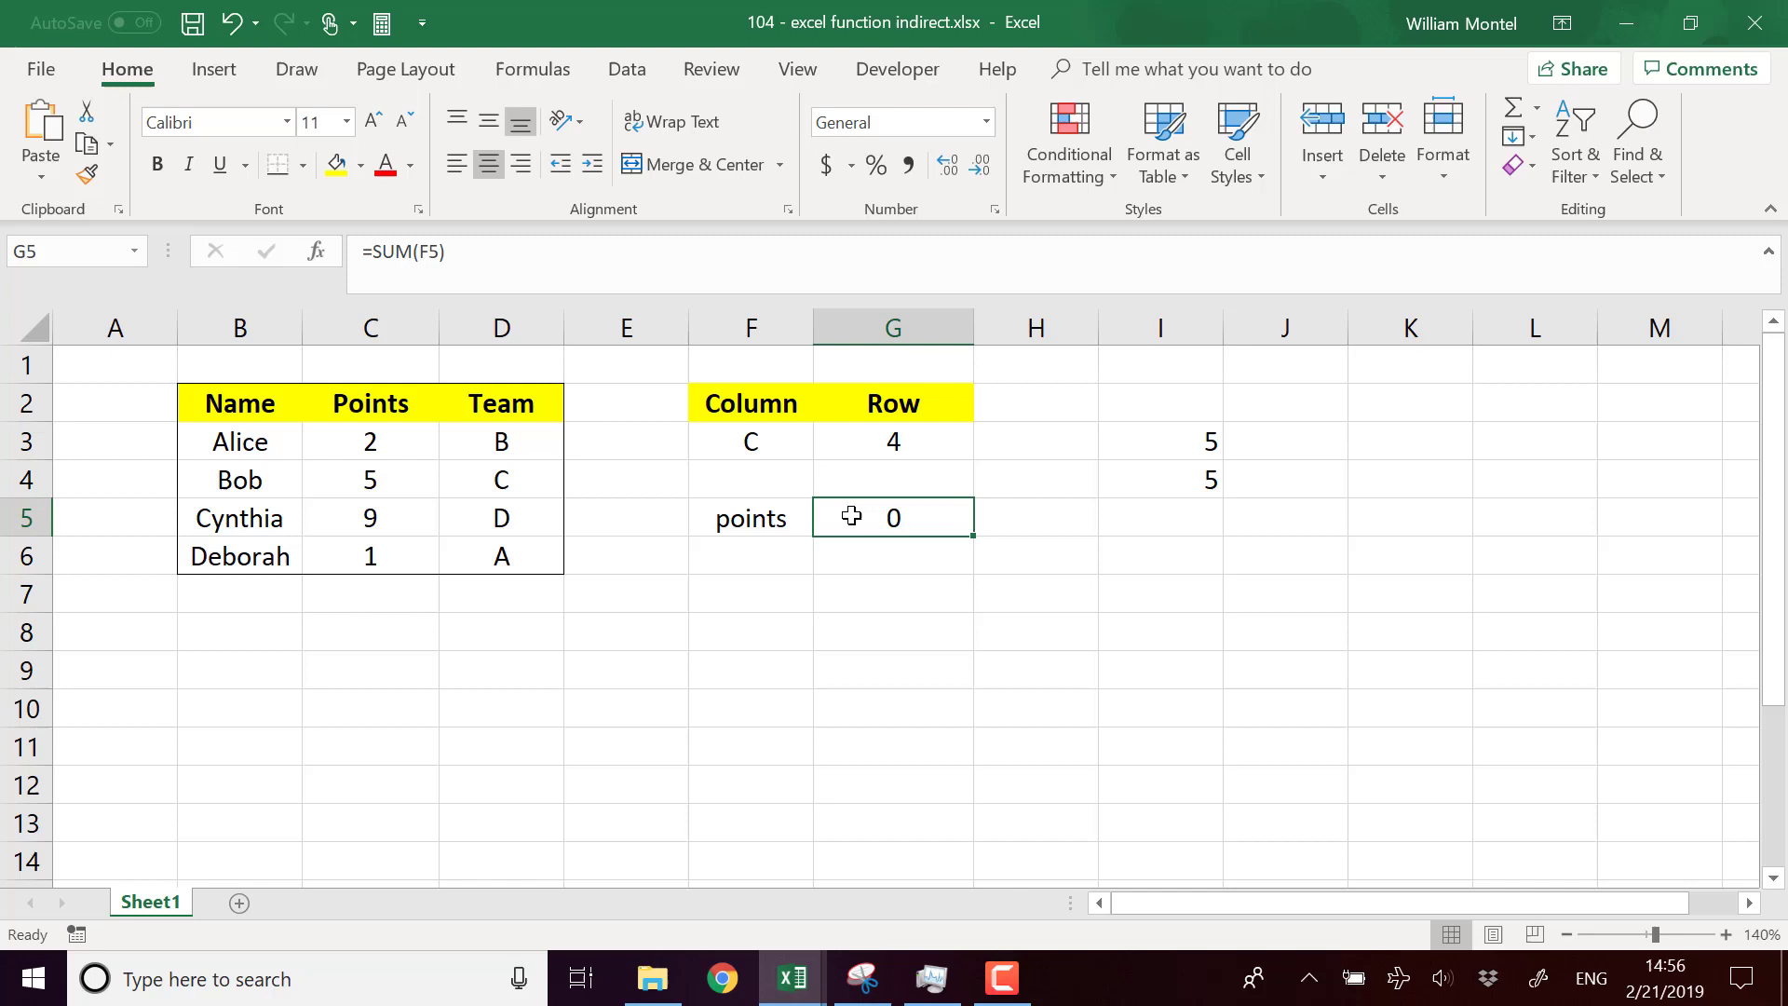
click(739, 510)
click(894, 515)
click(436, 252)
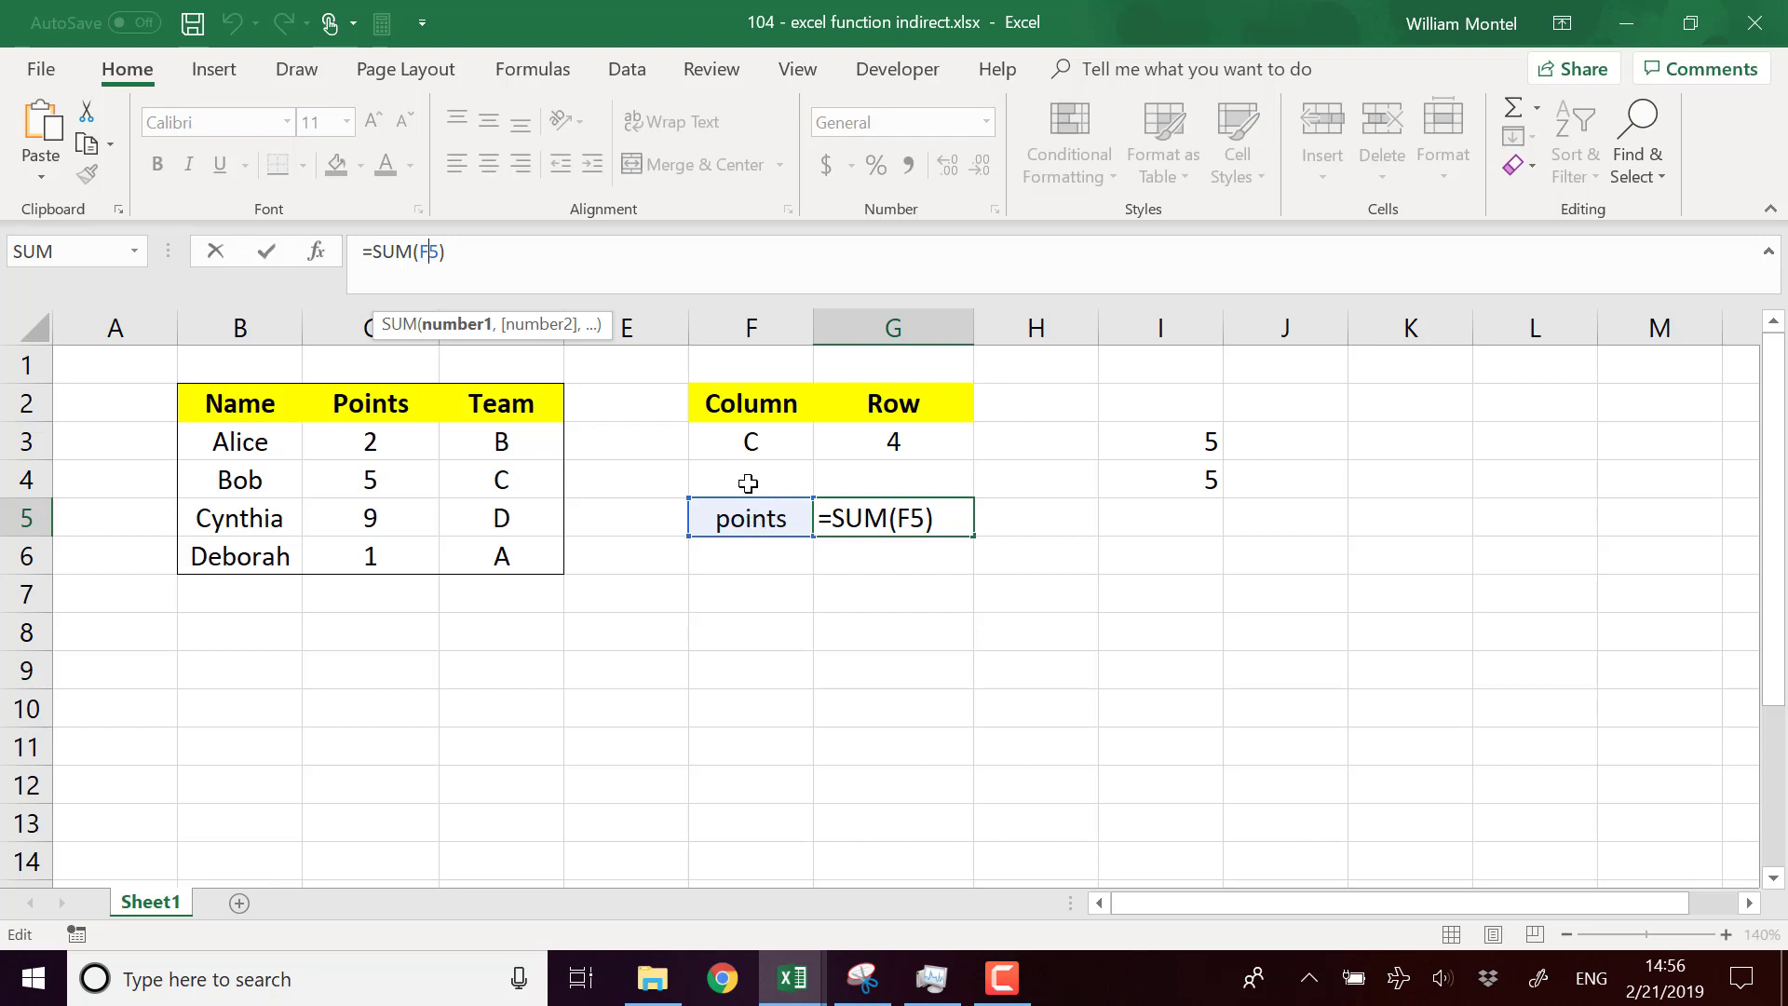
click(776, 510)
key(ctrl+Return)
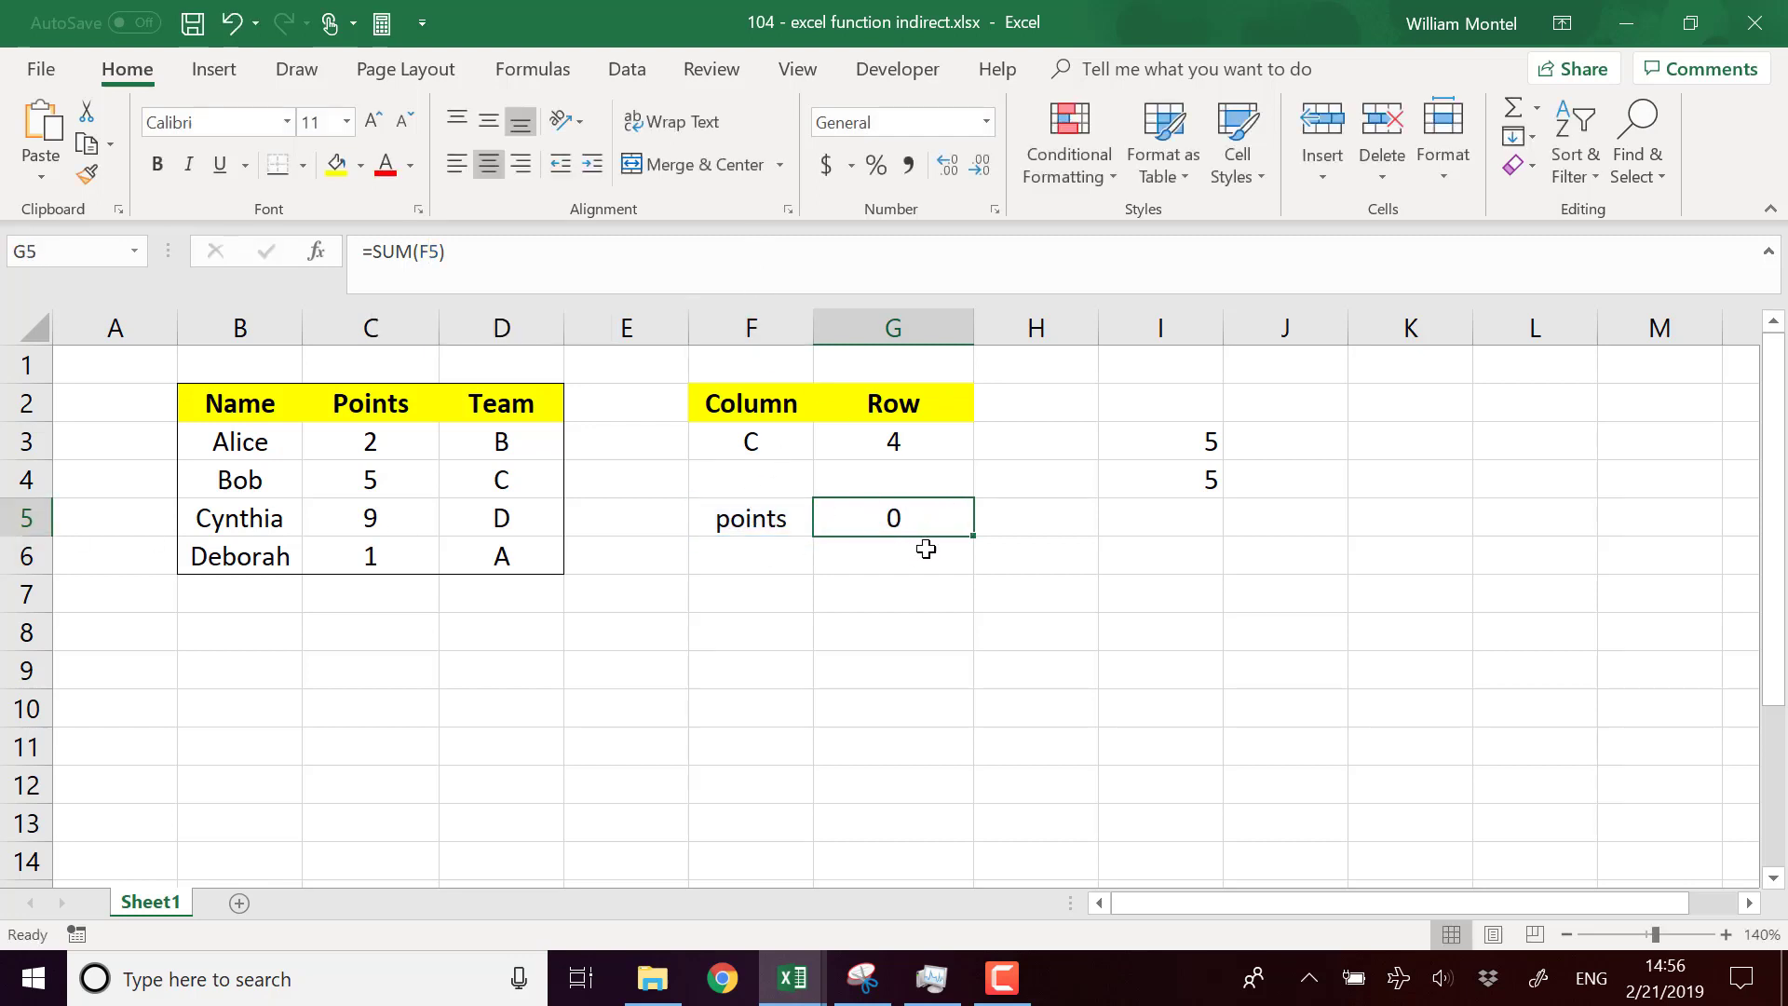
Enter =SUM(INDIRECT(F5)) in G6, totalling the named points range to 17
click(919, 542)
text(=)
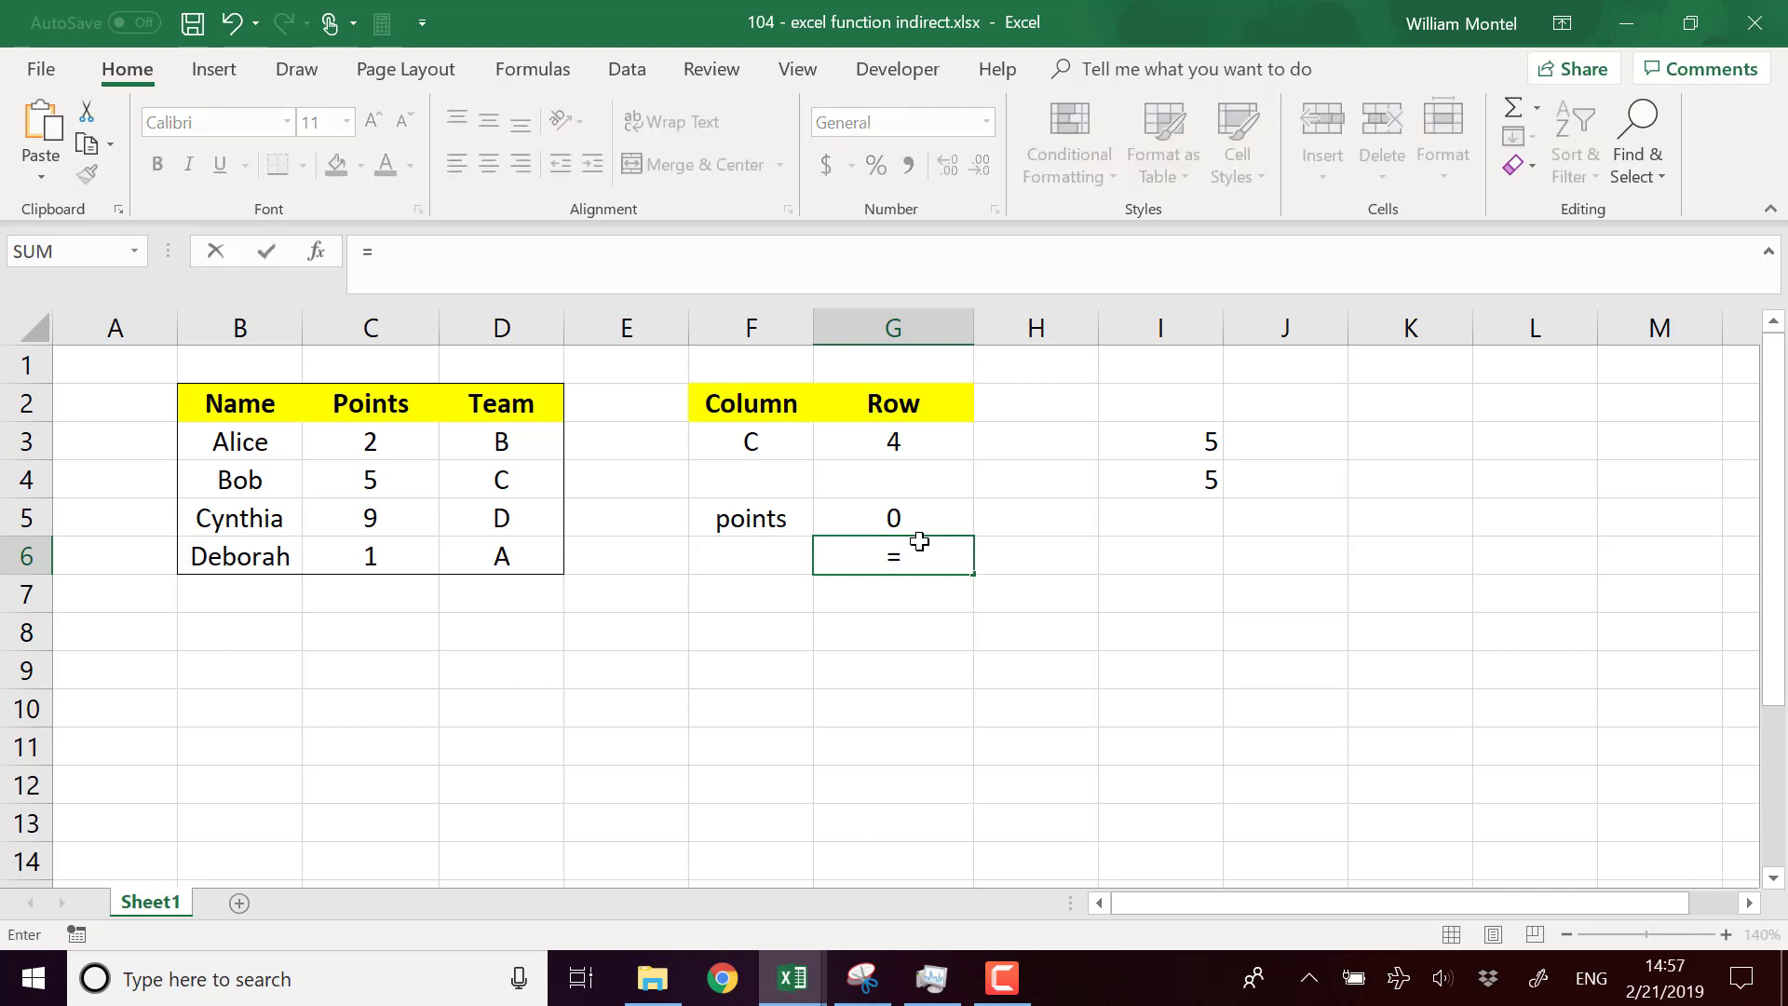
text(sm)
key(BackSpace)
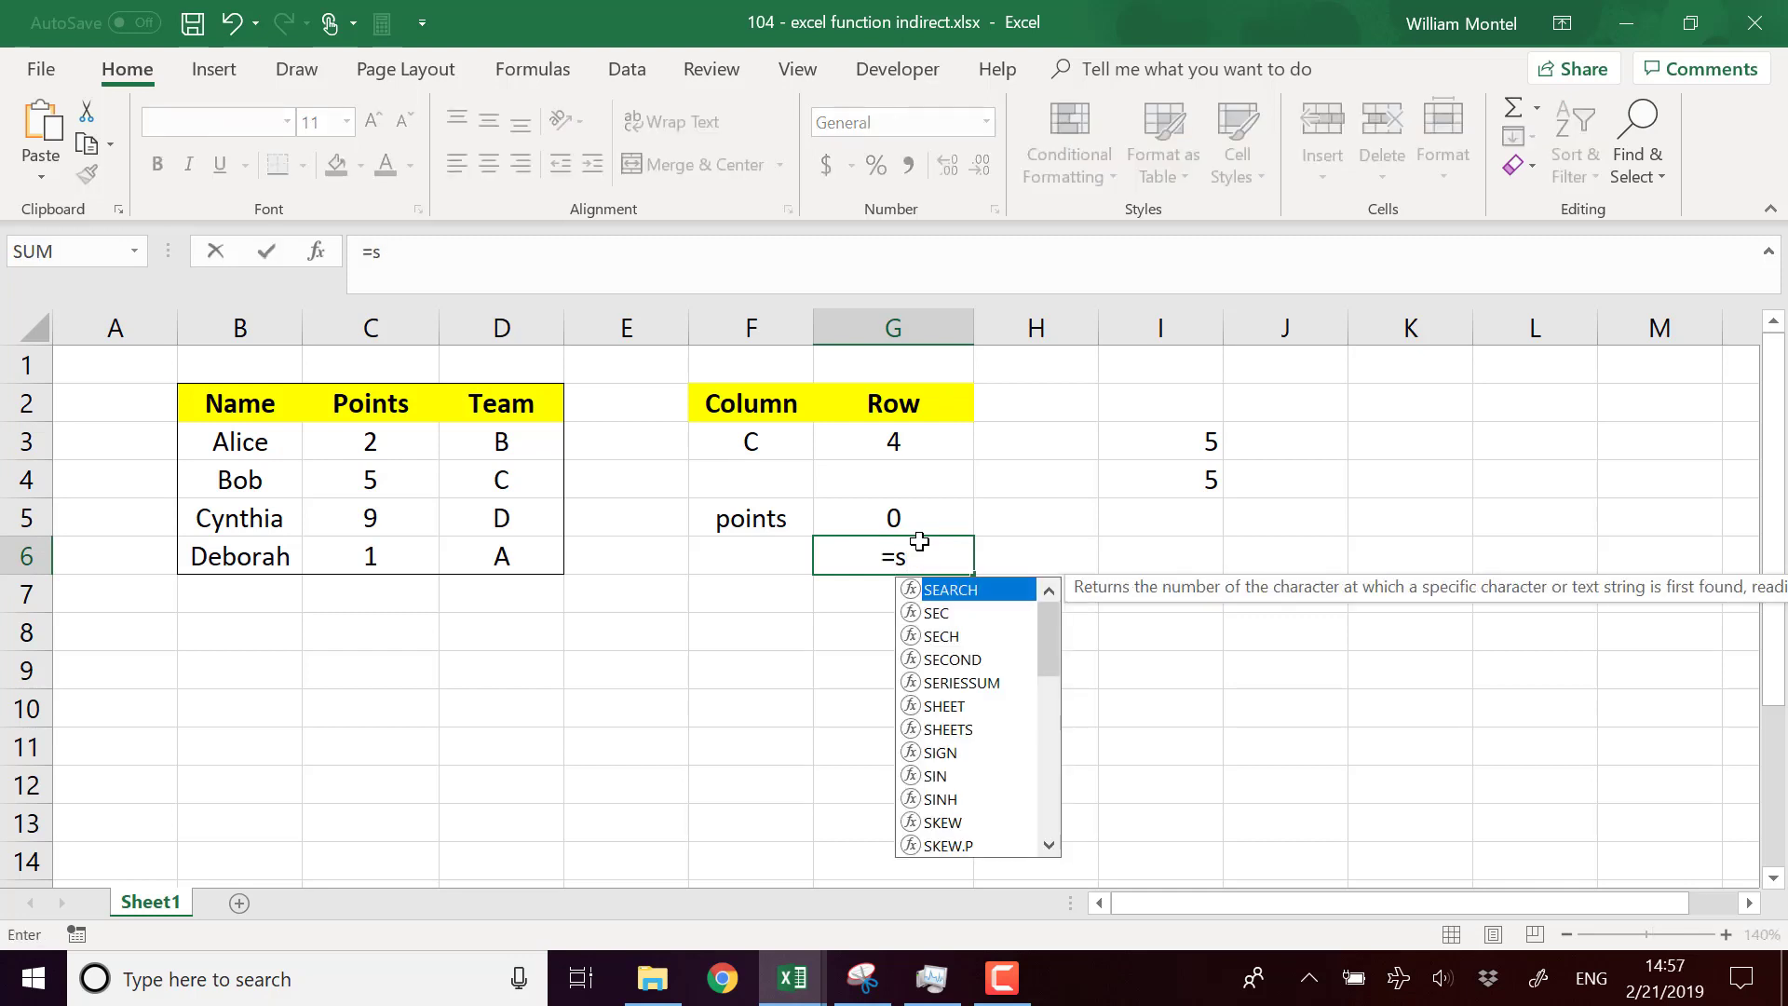
text(um(indri)
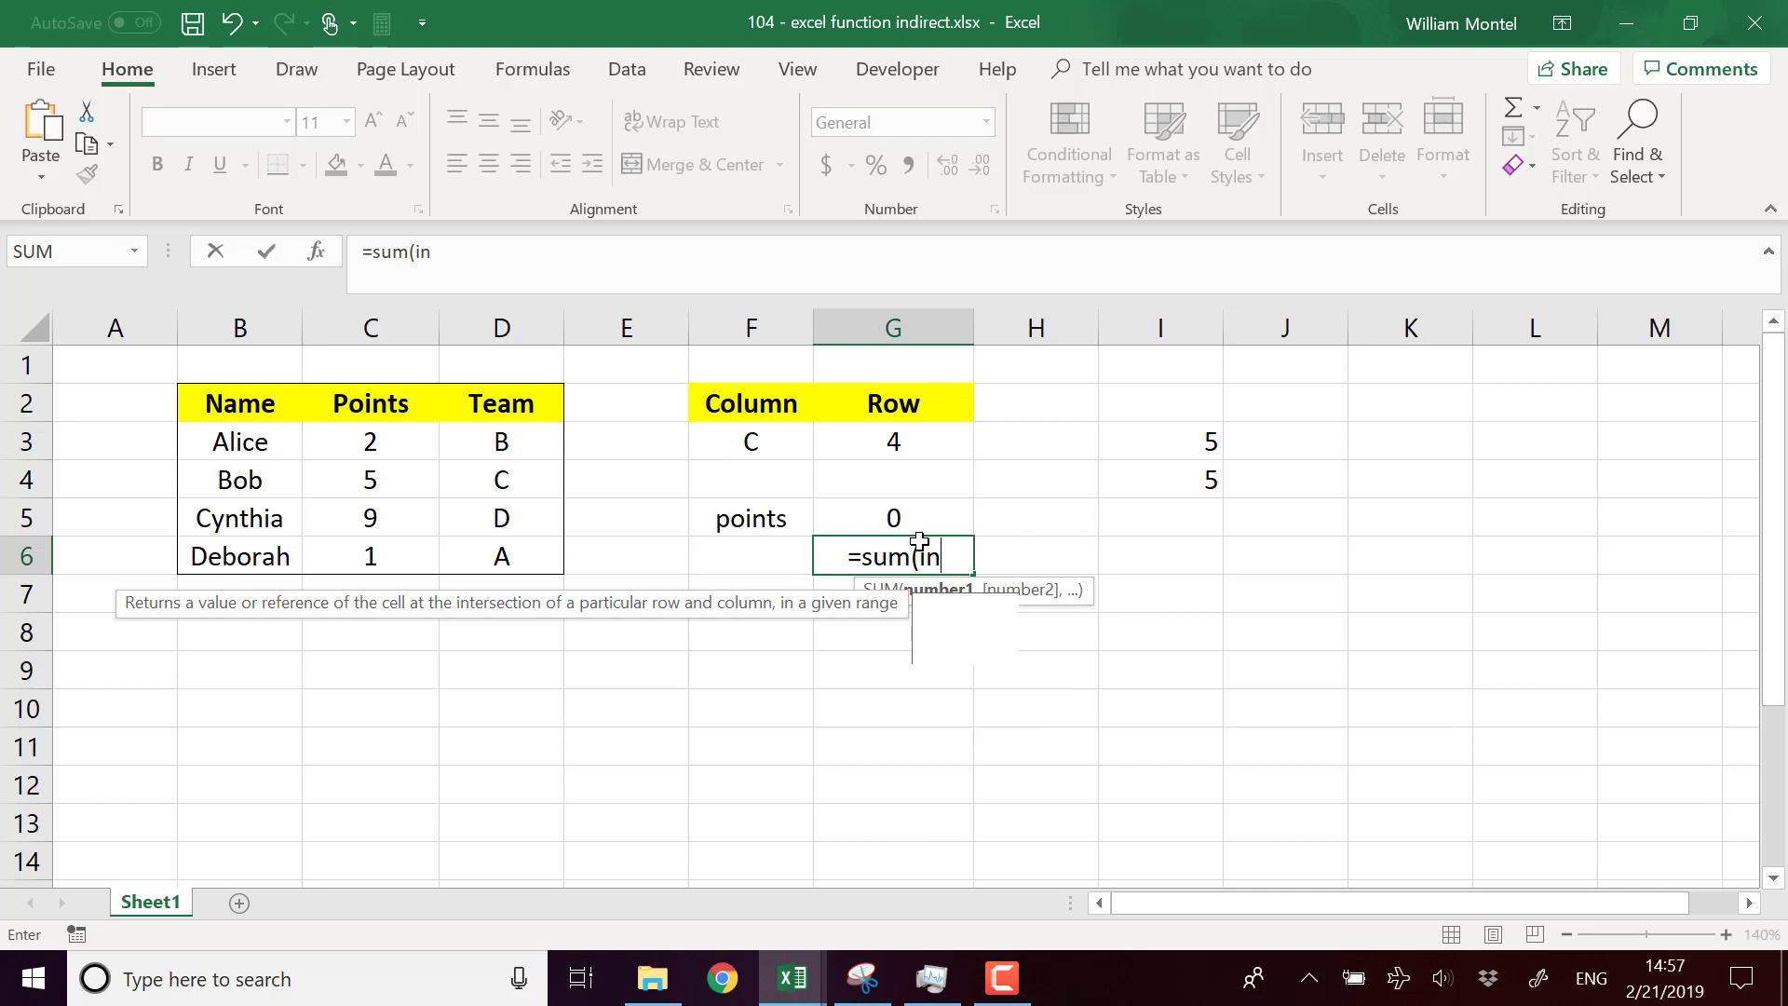
key(BackSpace)
key(BackSpace)
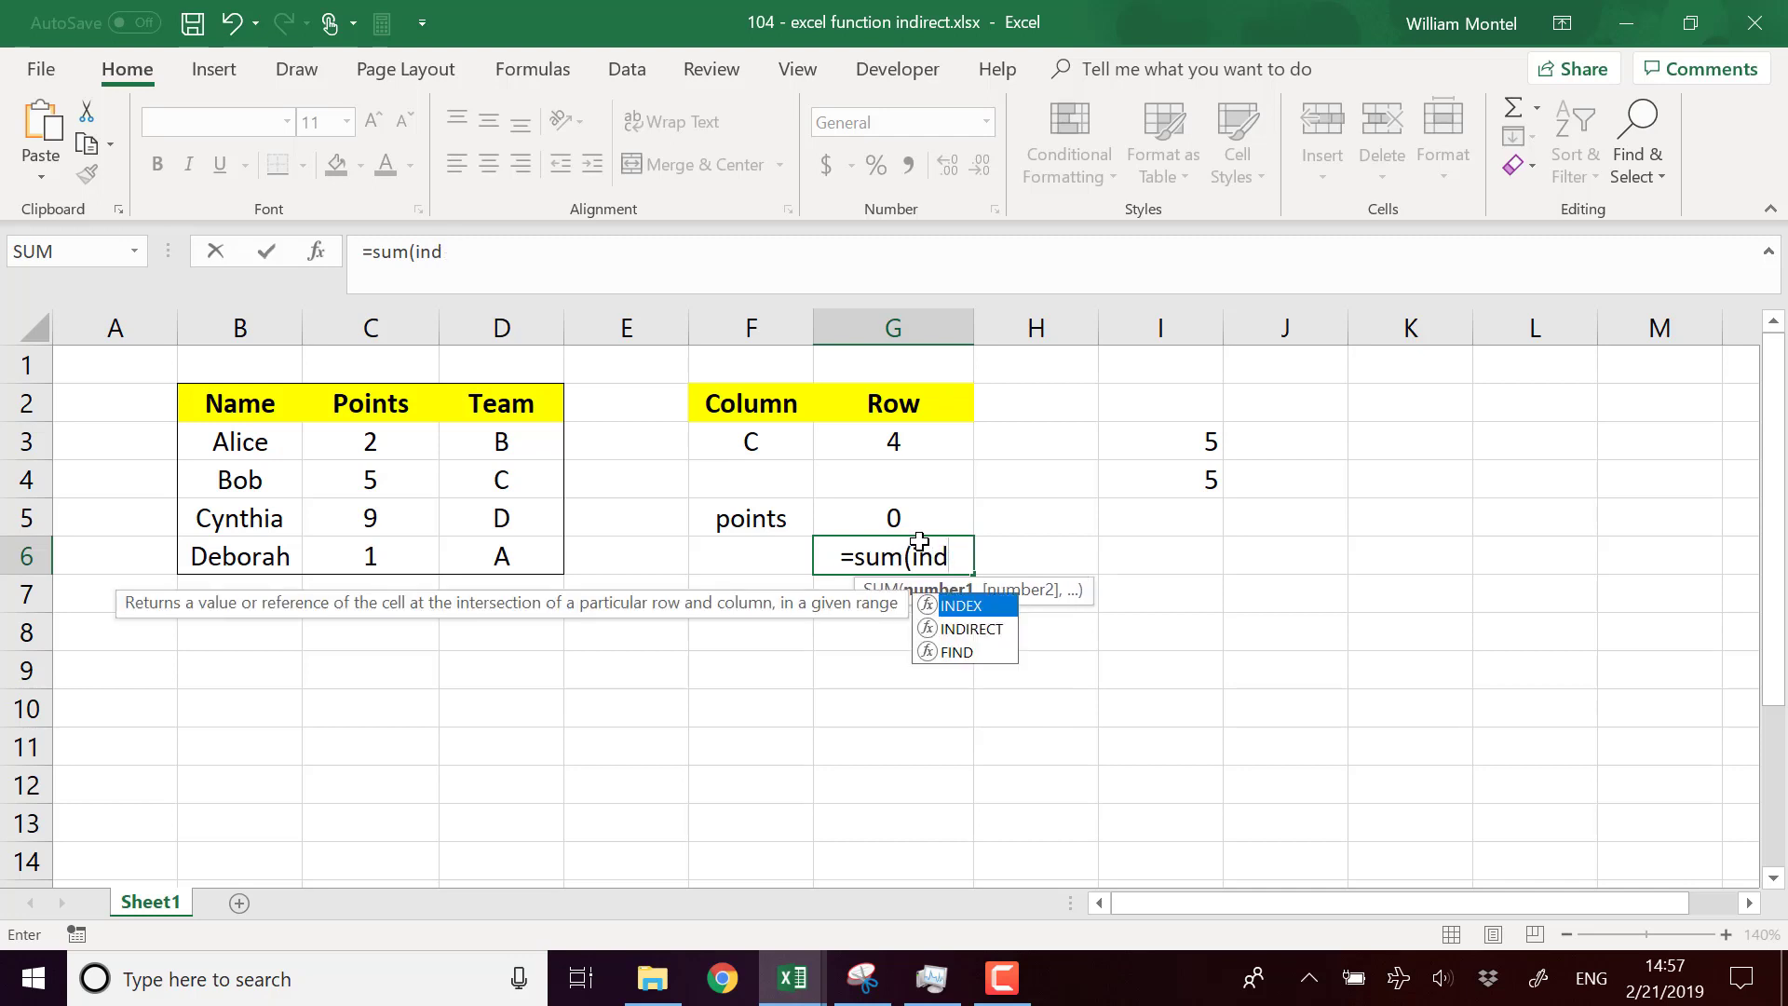
text(irect()
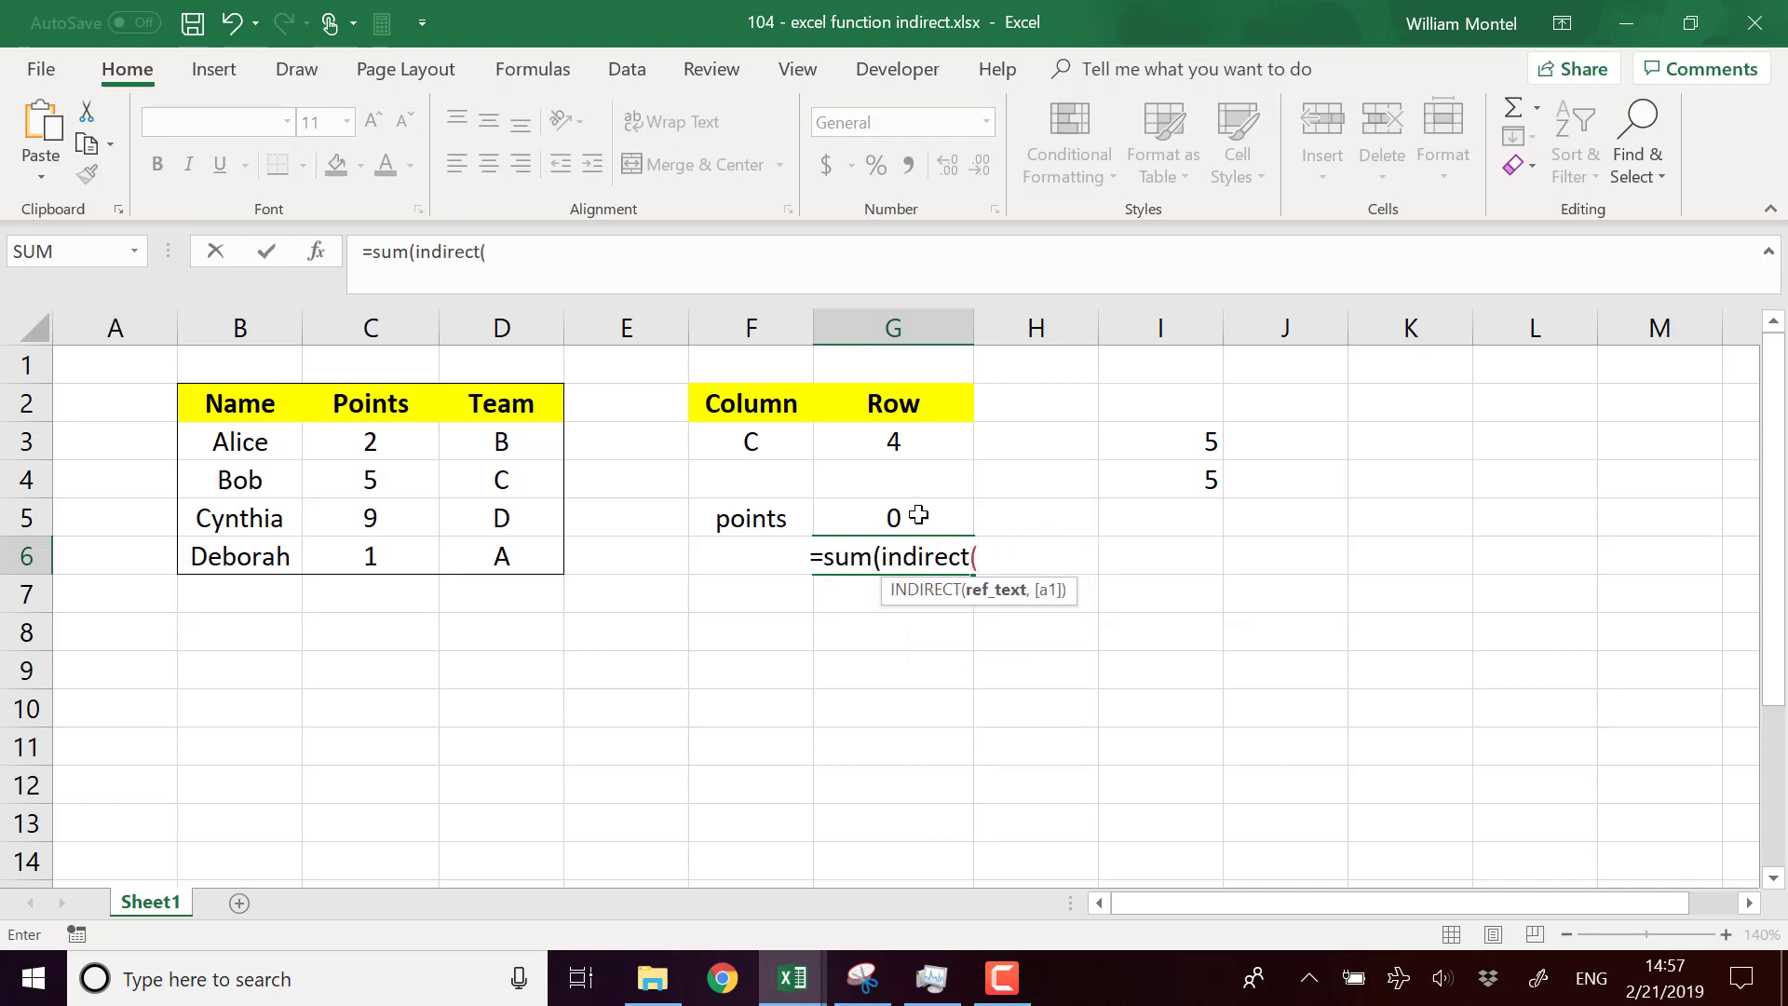
click(777, 511)
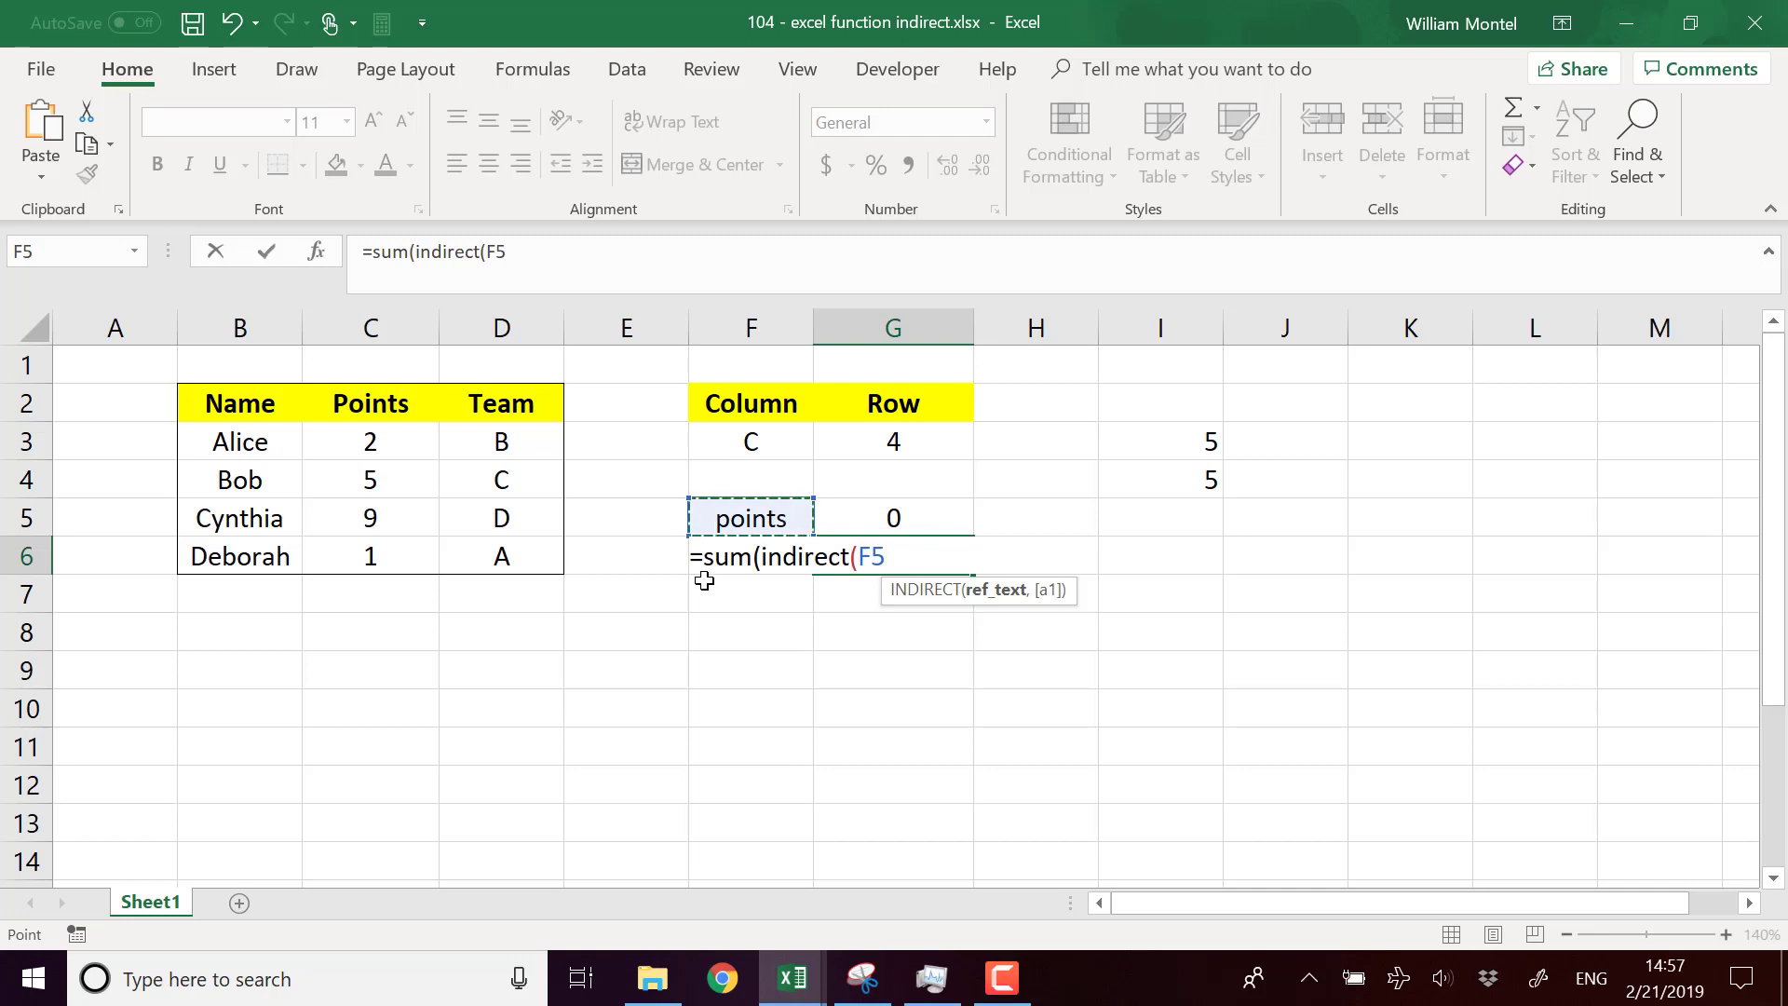
text())
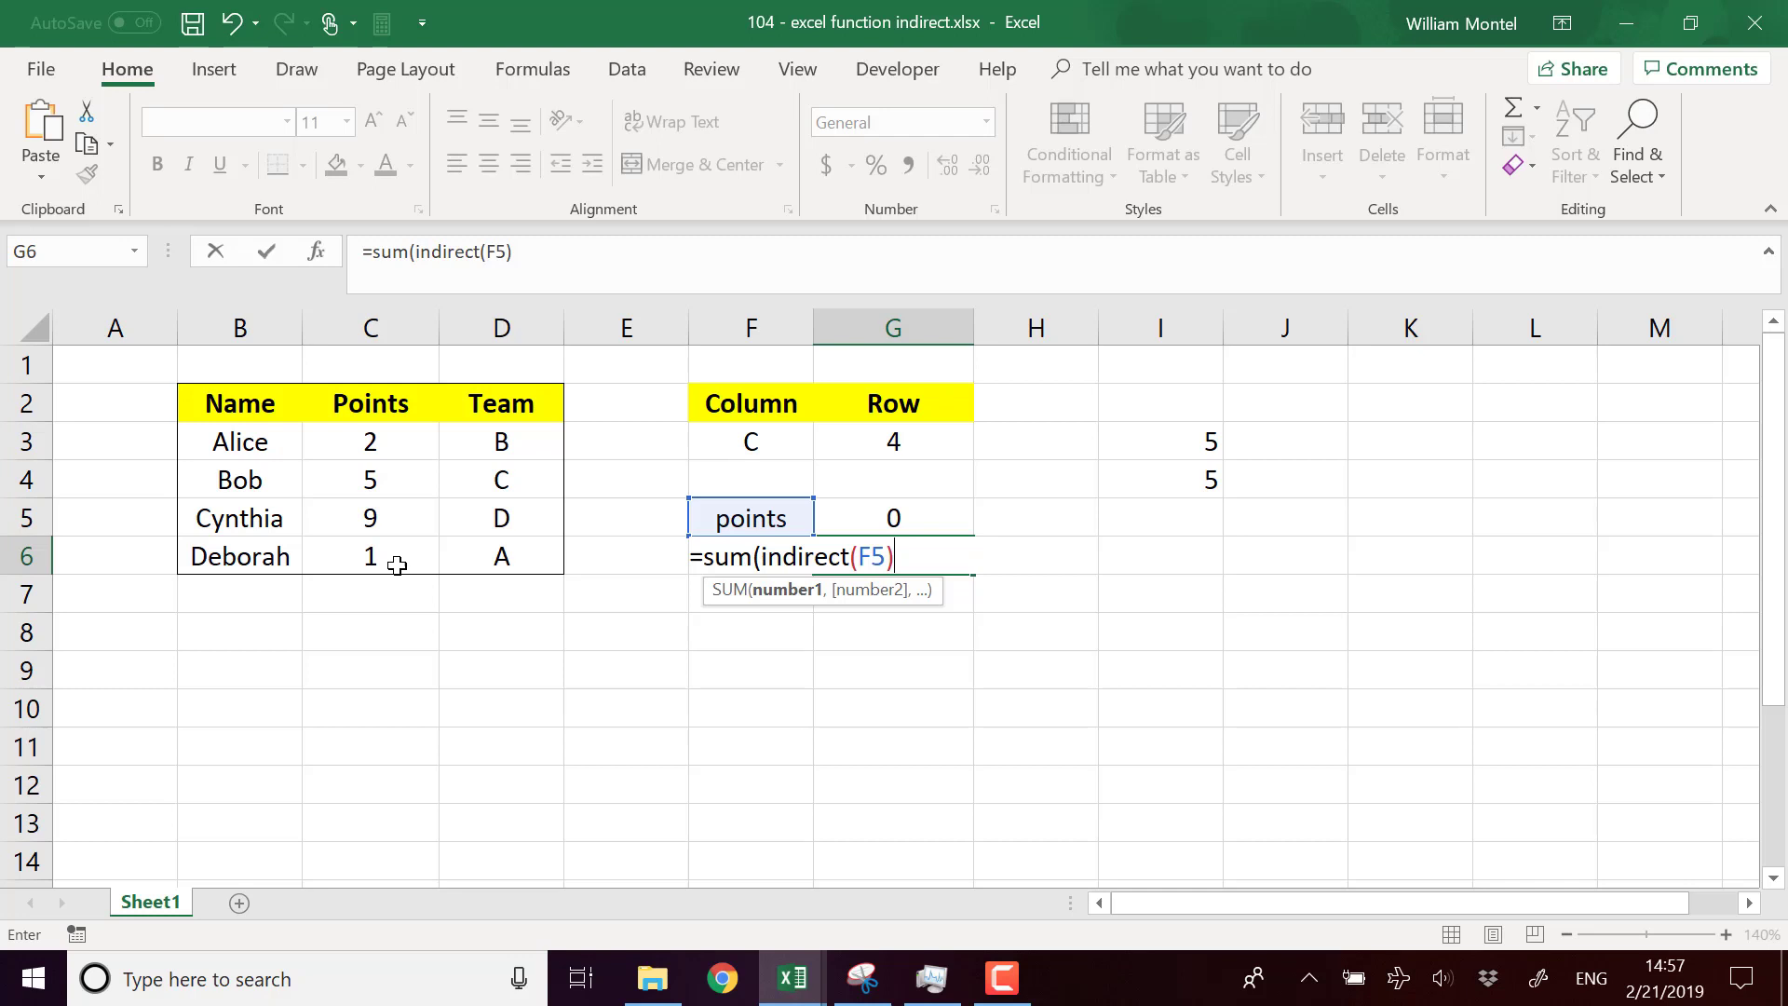
key(Return)
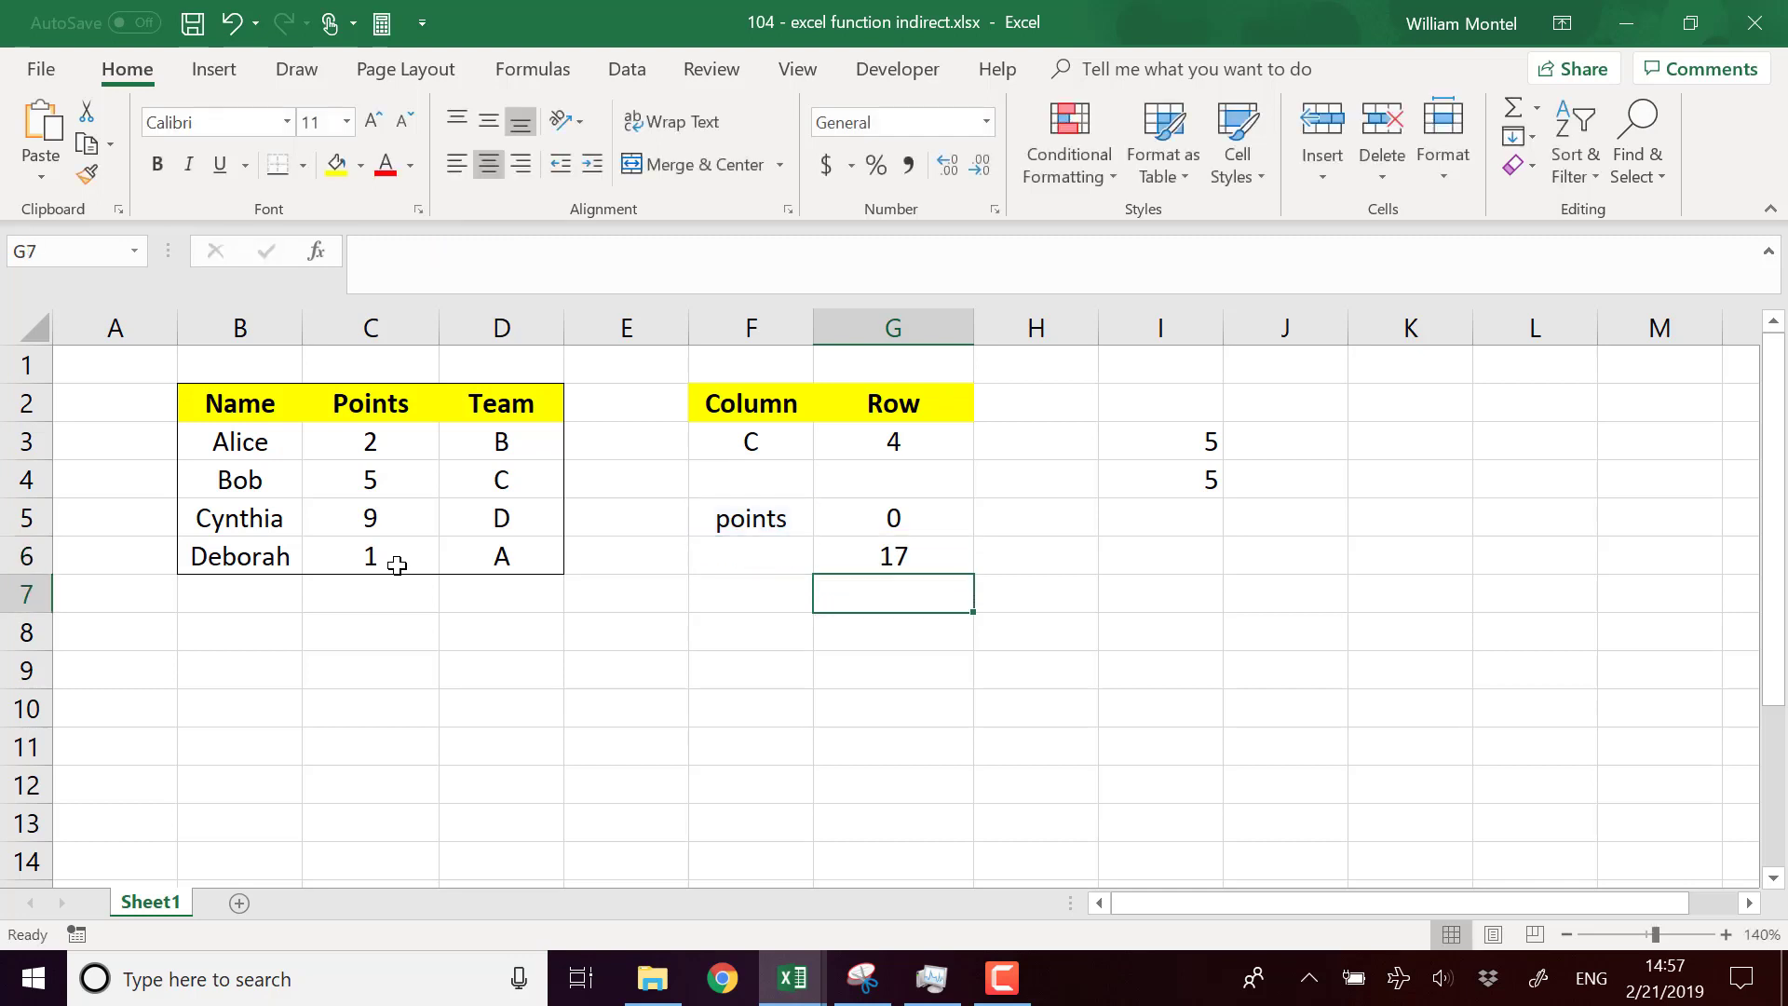
click(906, 560)
drag(370, 441, 370, 556)
click(896, 585)
click(742, 522)
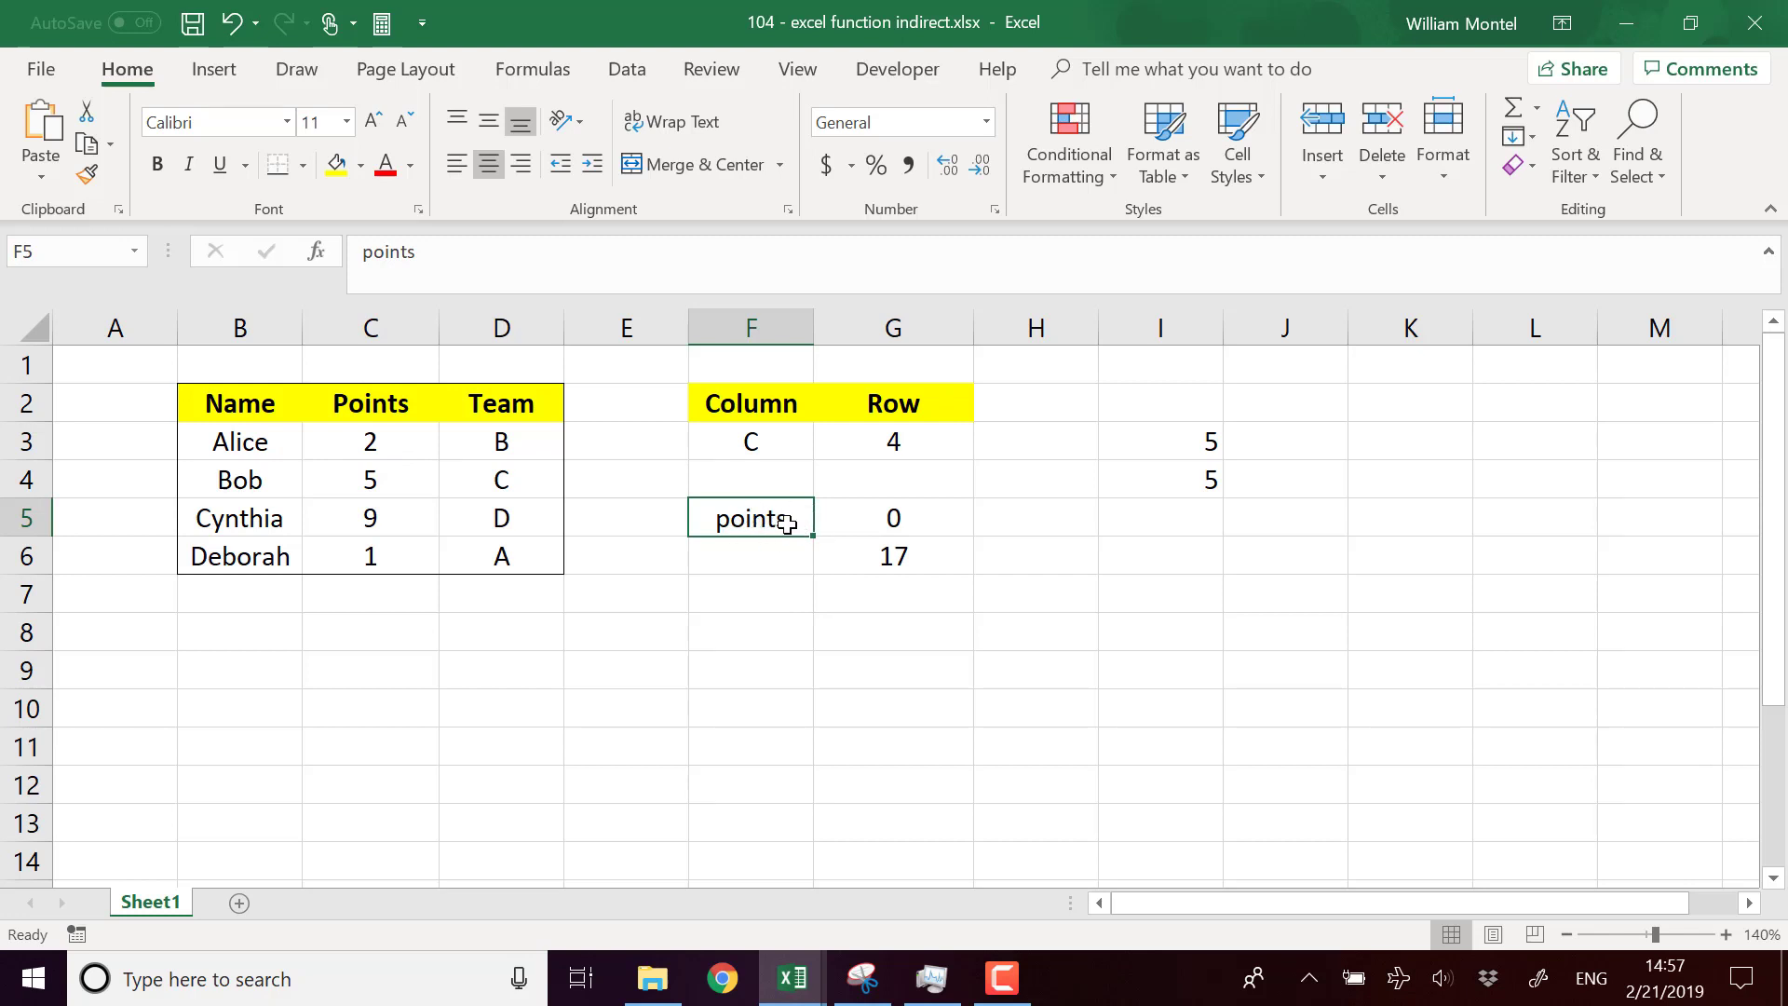
click(850, 557)
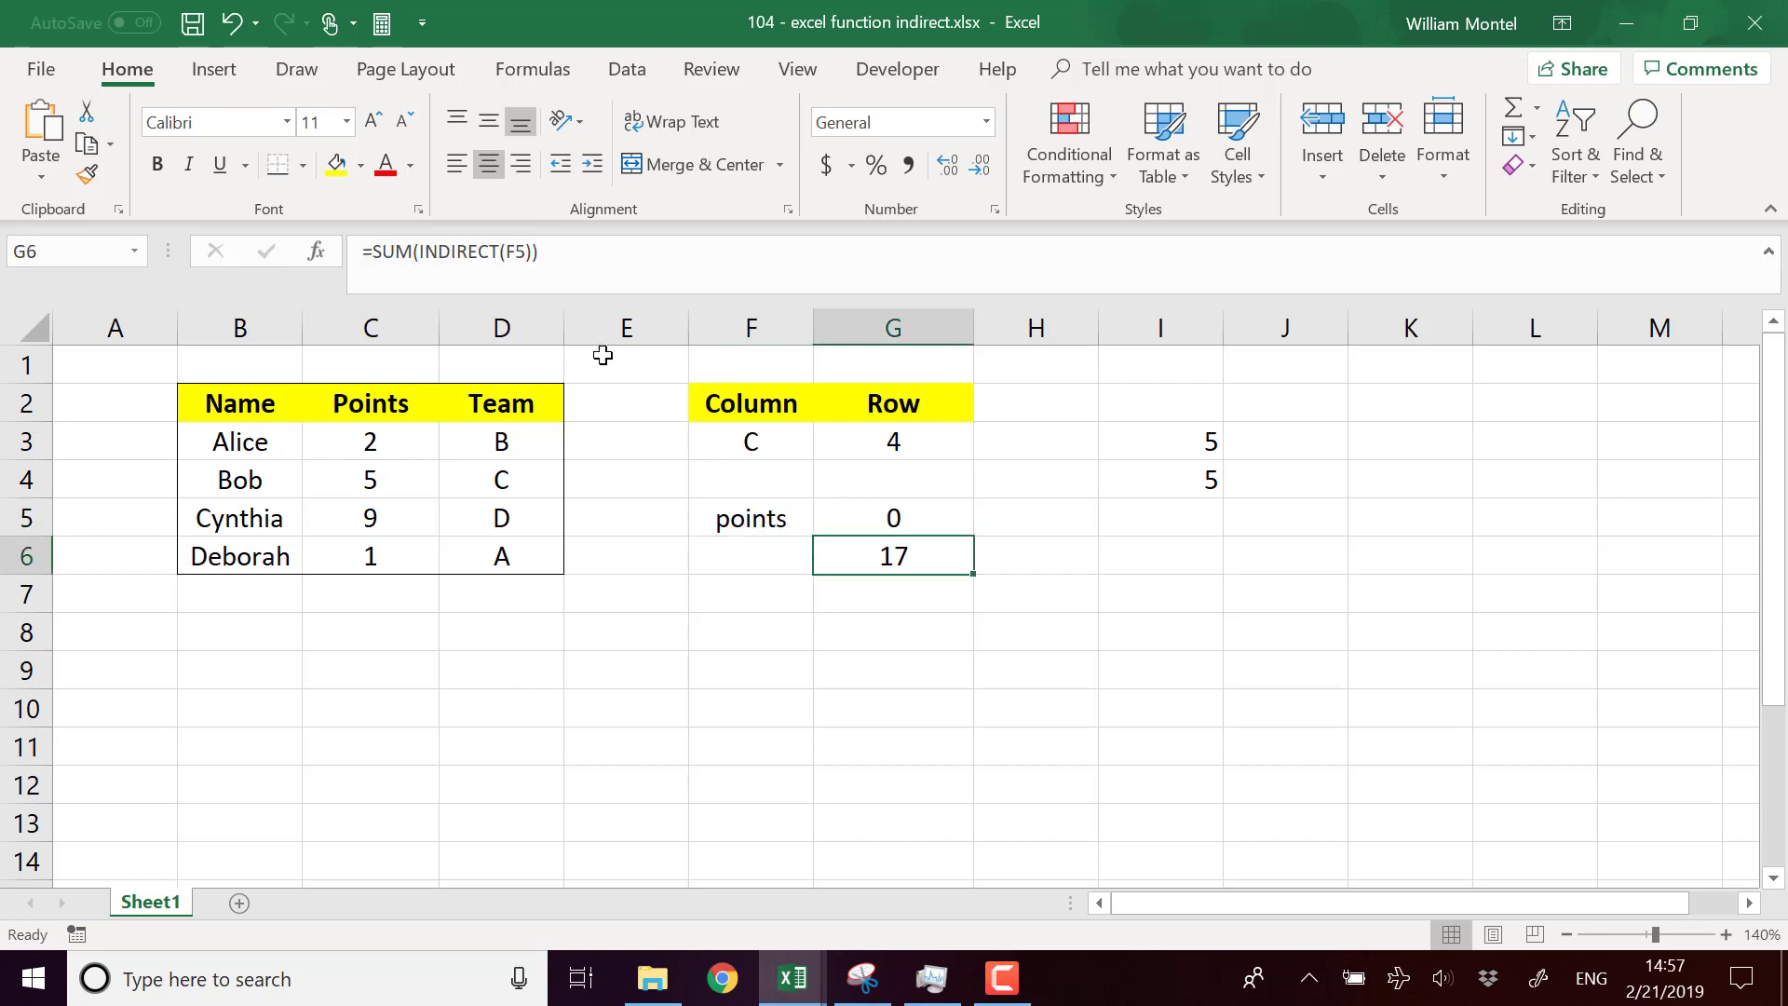
click(766, 529)
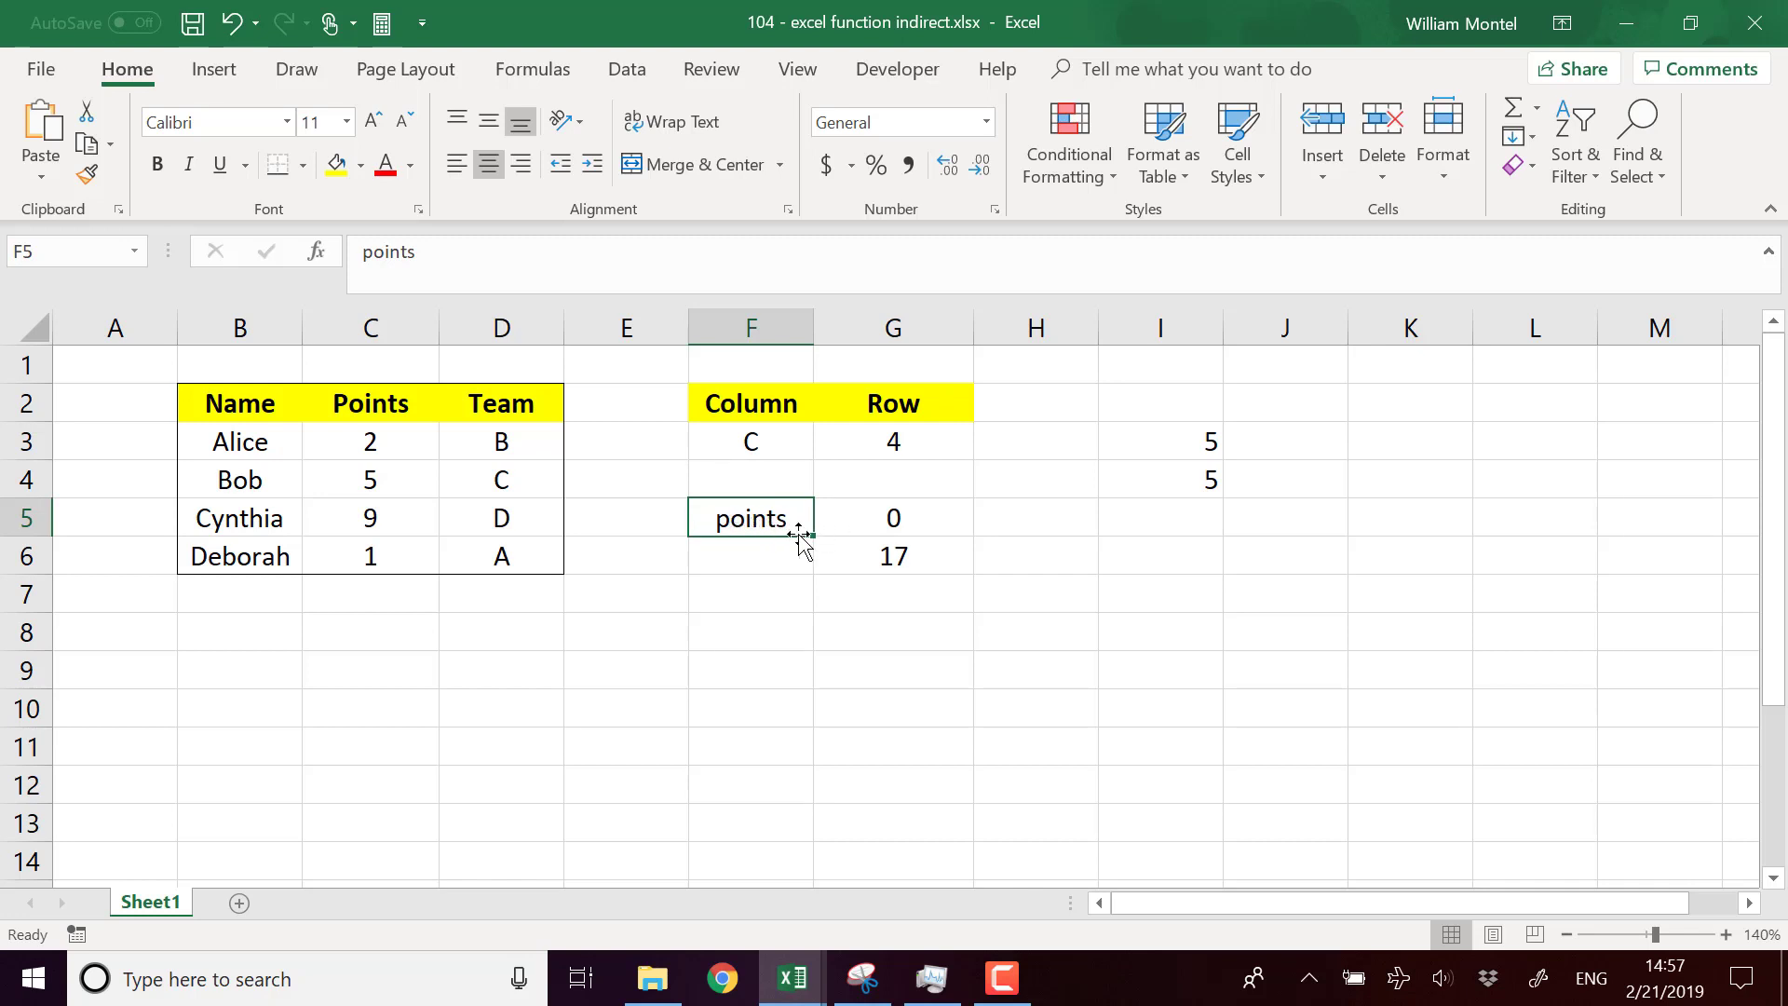
click(904, 556)
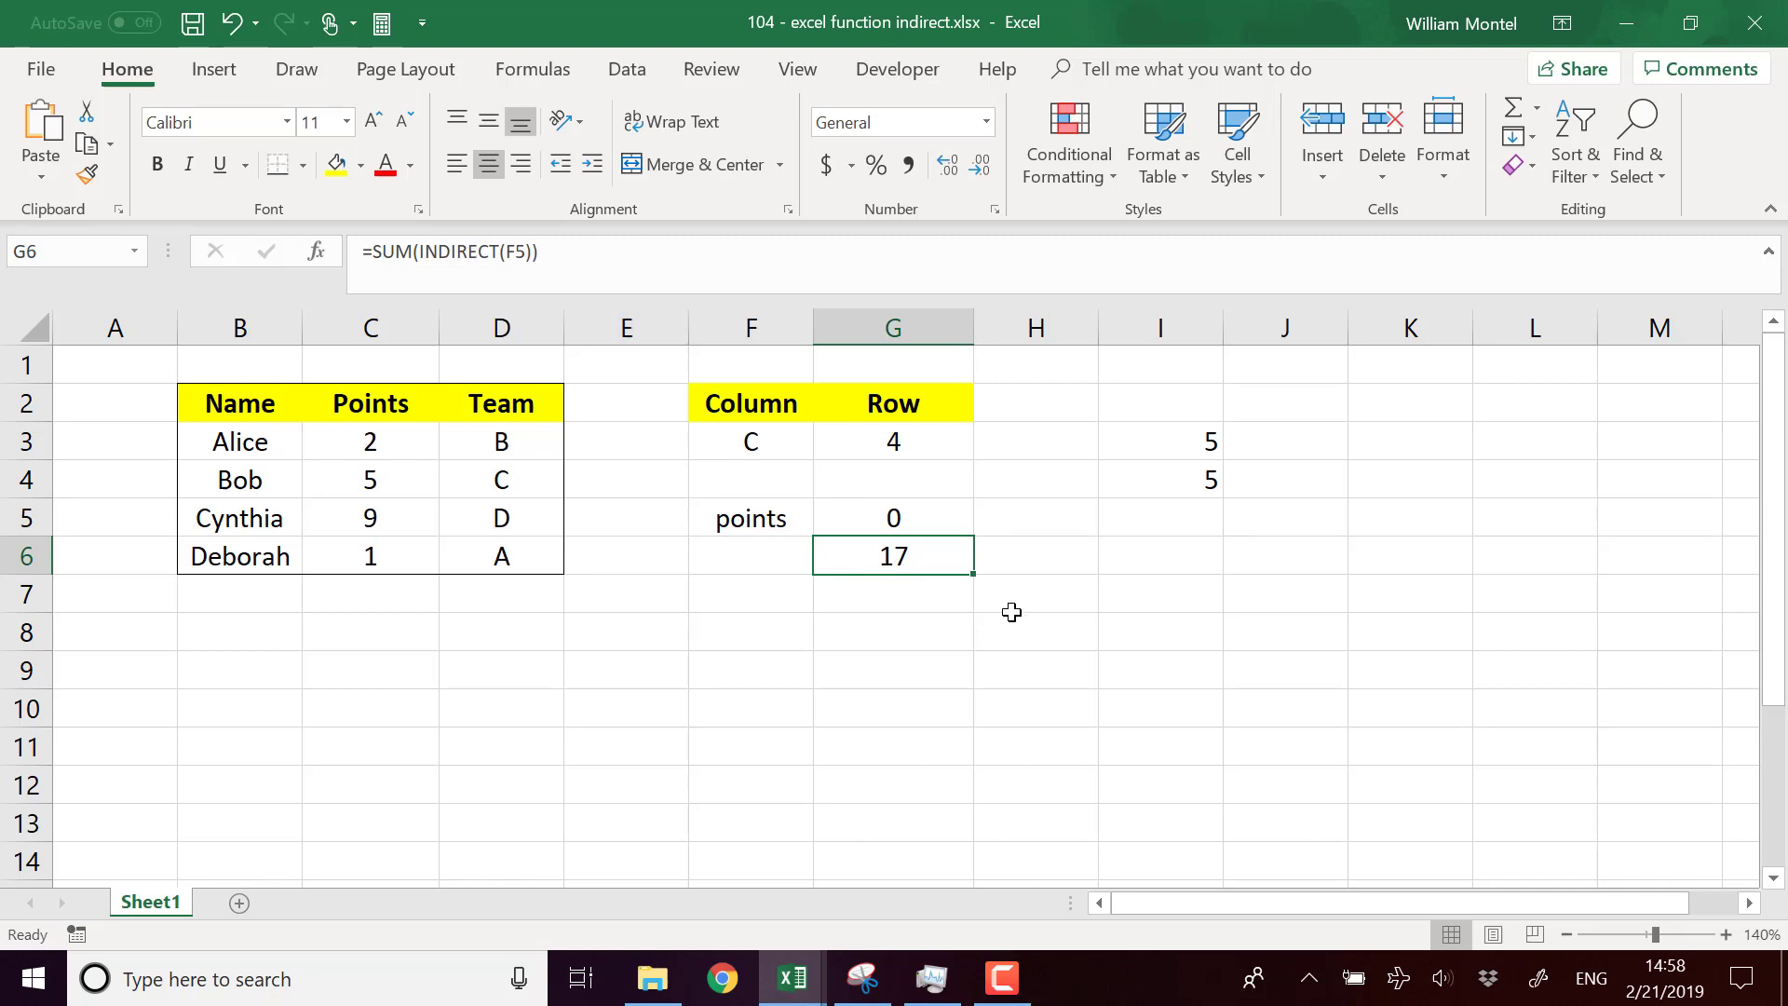
click(1137, 647)
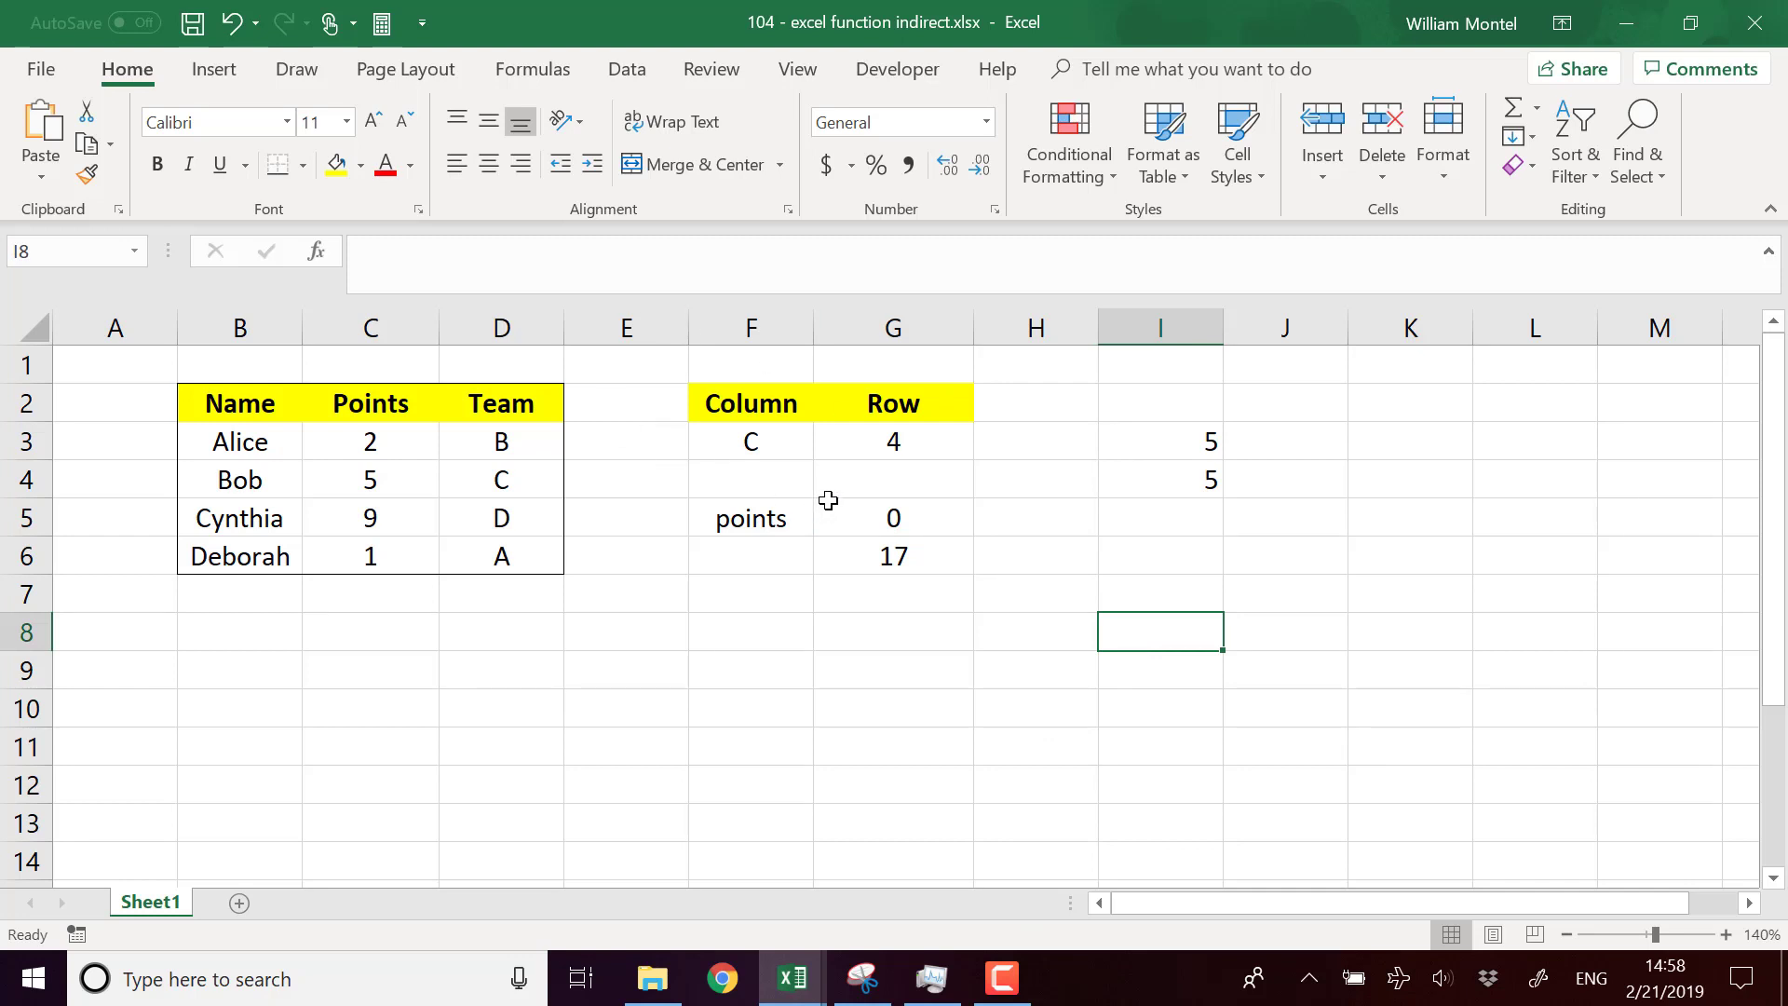
click(1029, 707)
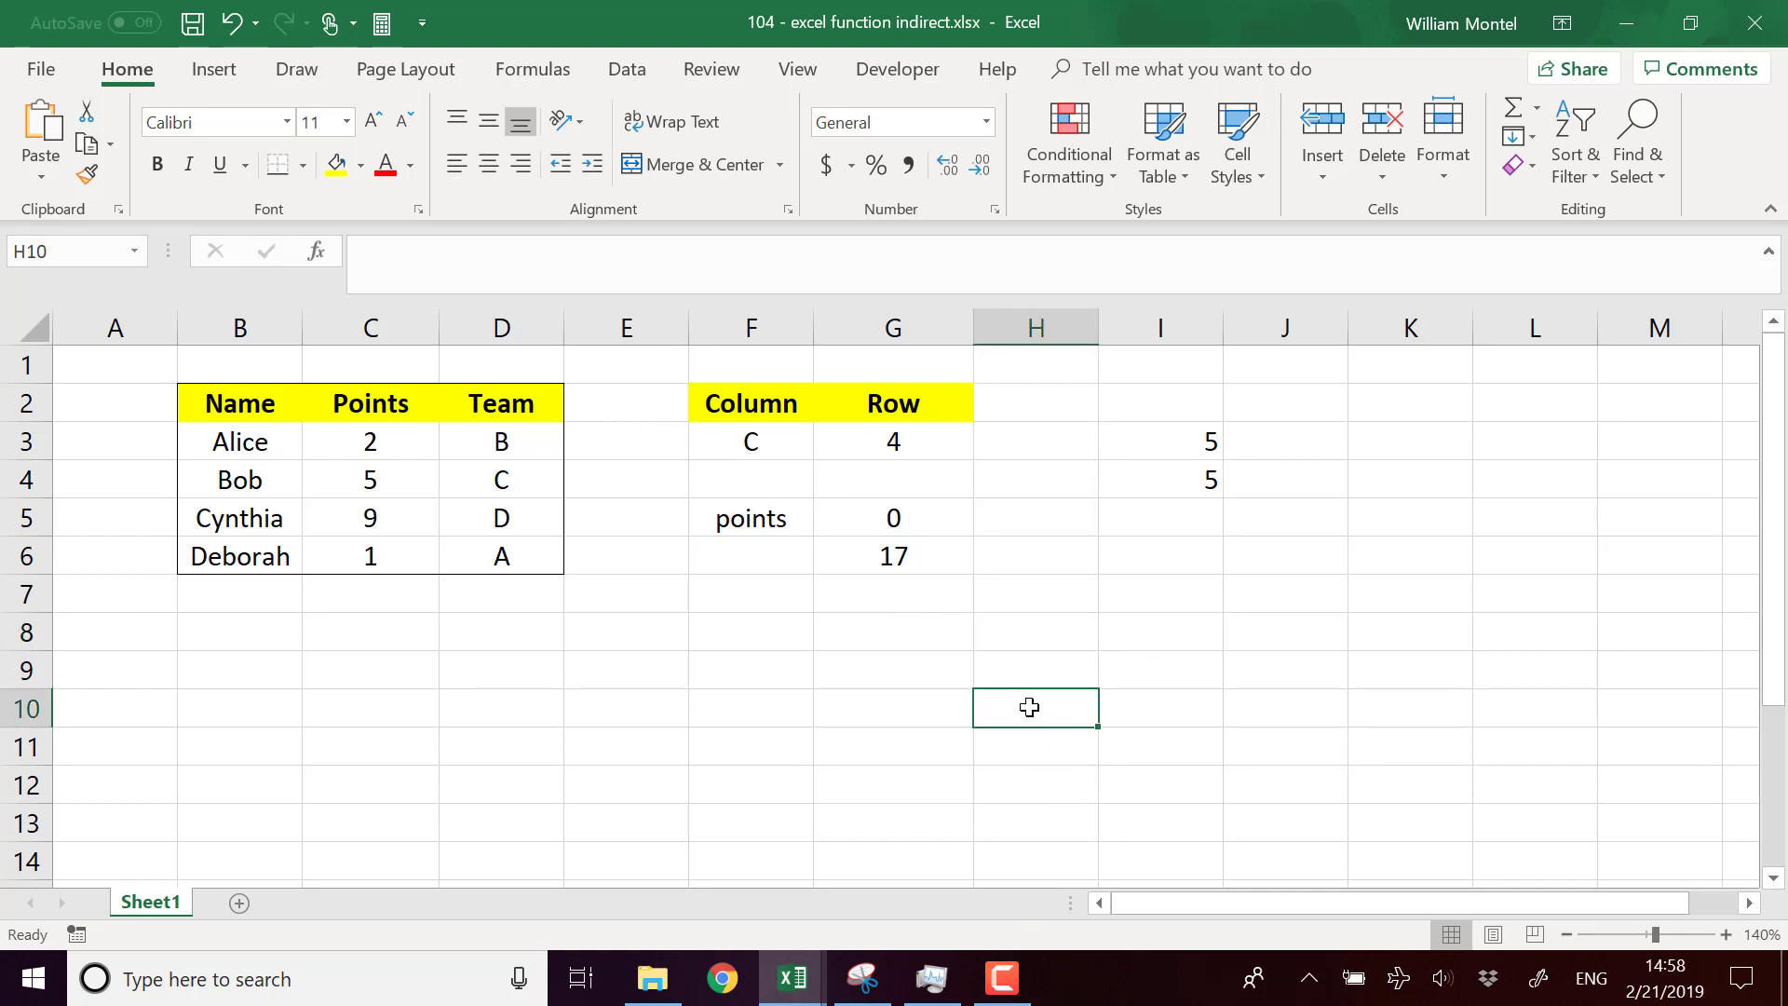